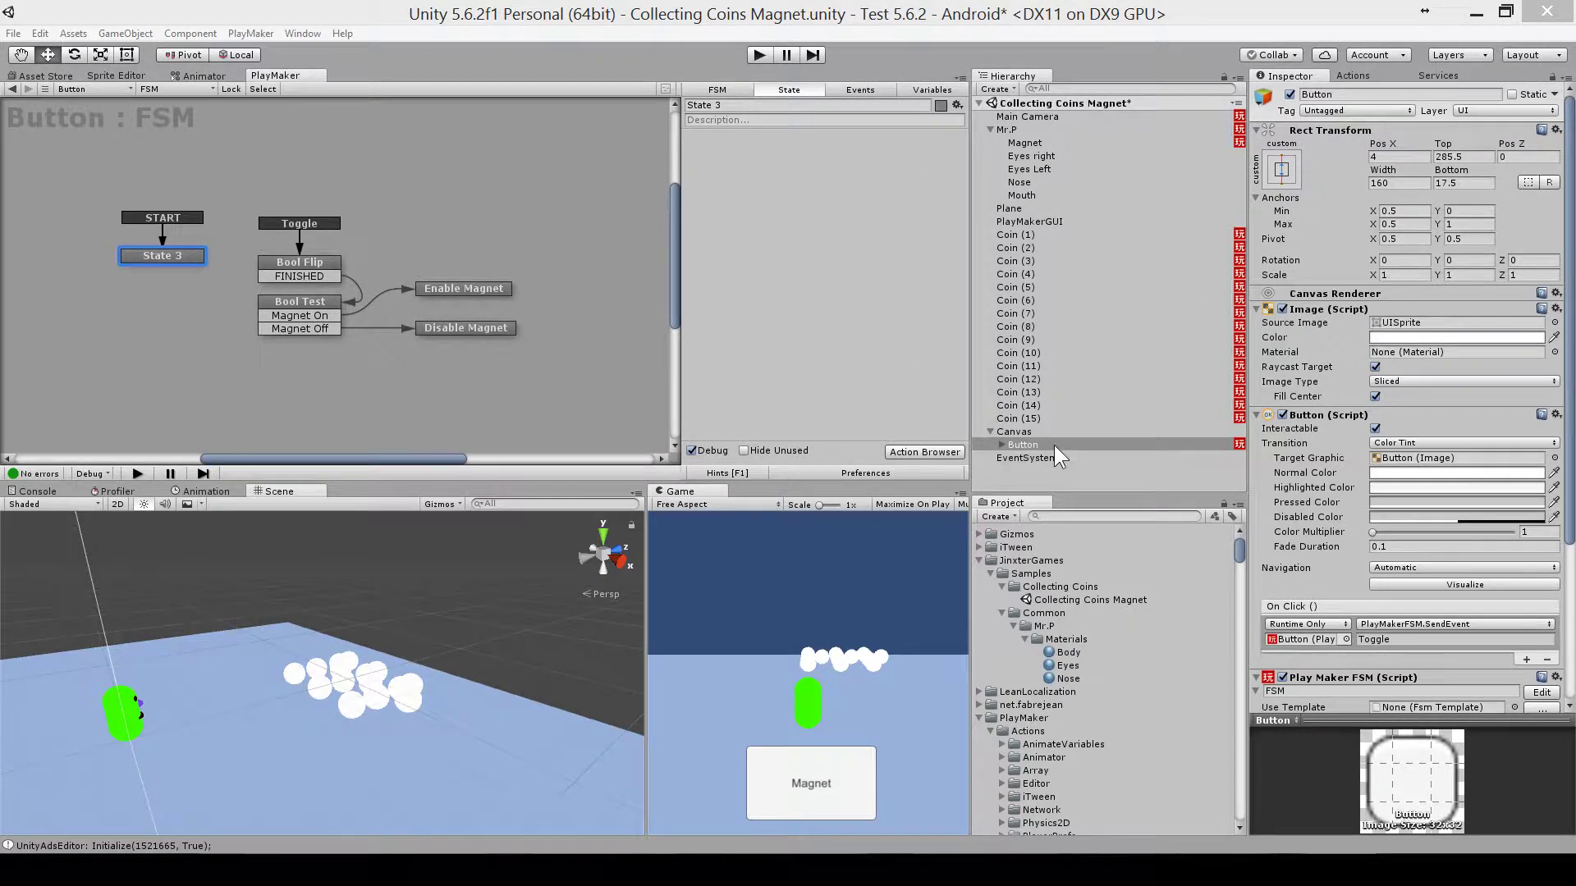
- Review the Bool Flip, Bool Test, Enable Magnet and Disable Magnet states, then select Magnet
{"action": "left_click", "coordinate": [299, 221]}
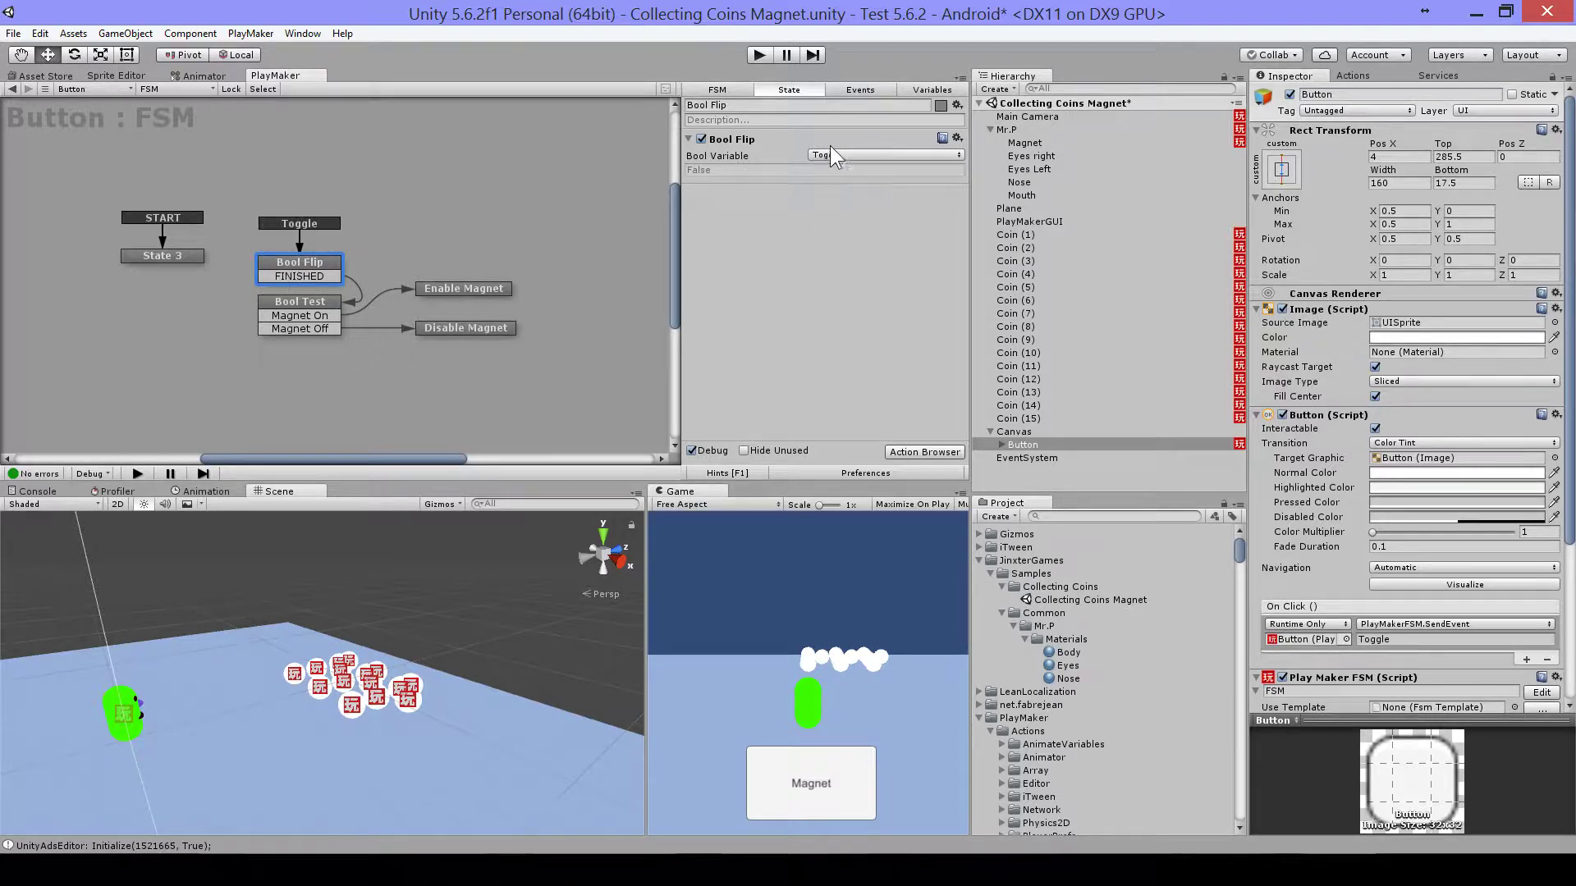
{"action": "left_click", "coordinate": [303, 304]}
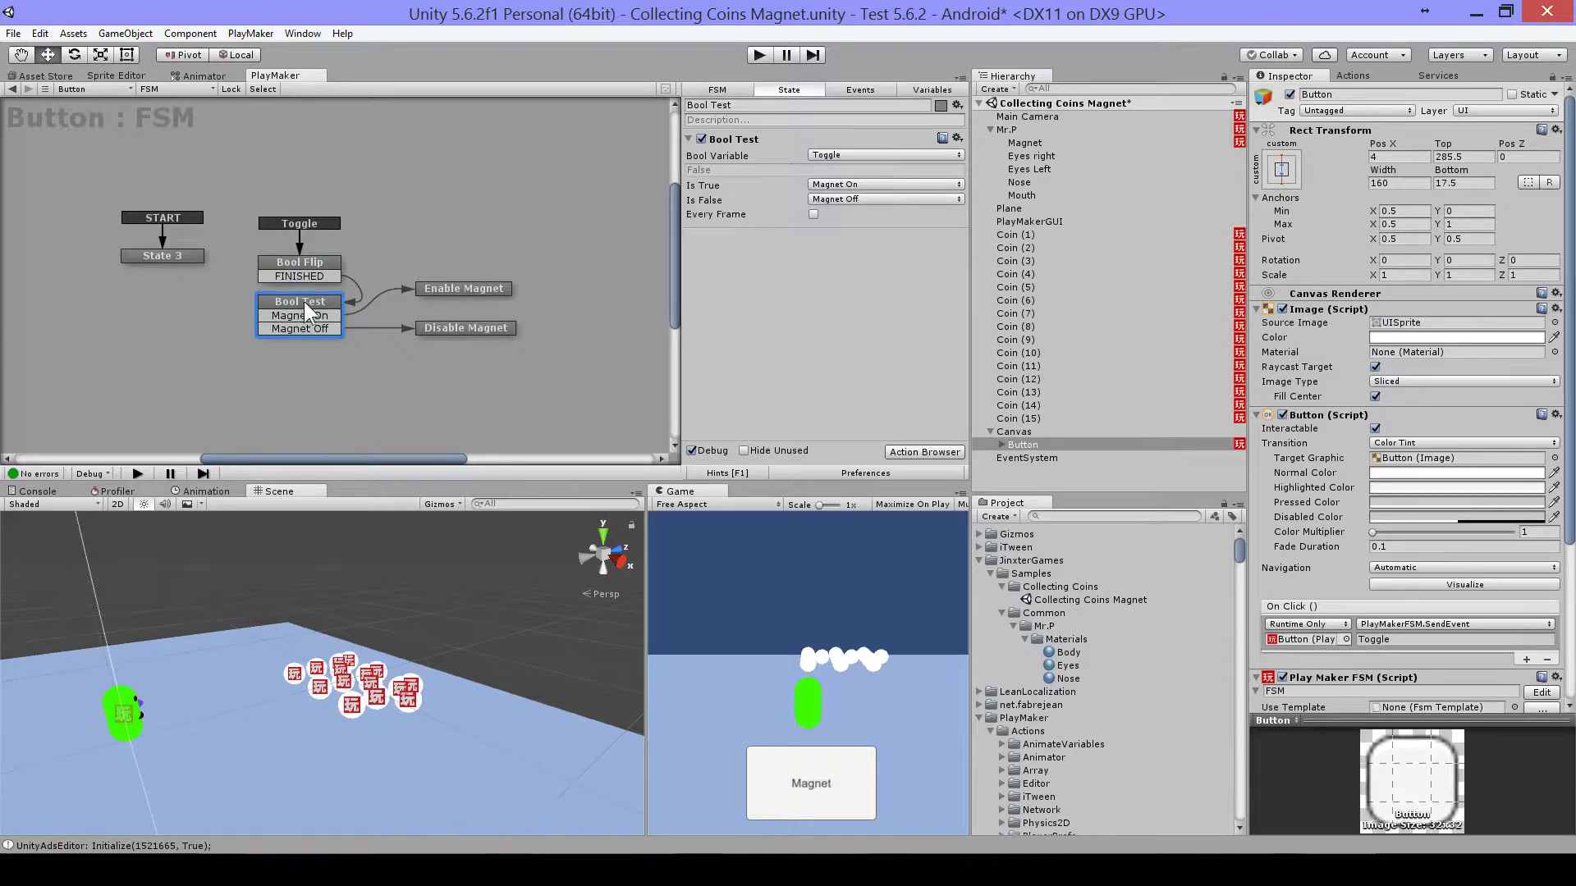
{"action": "left_click", "coordinate": [461, 291]}
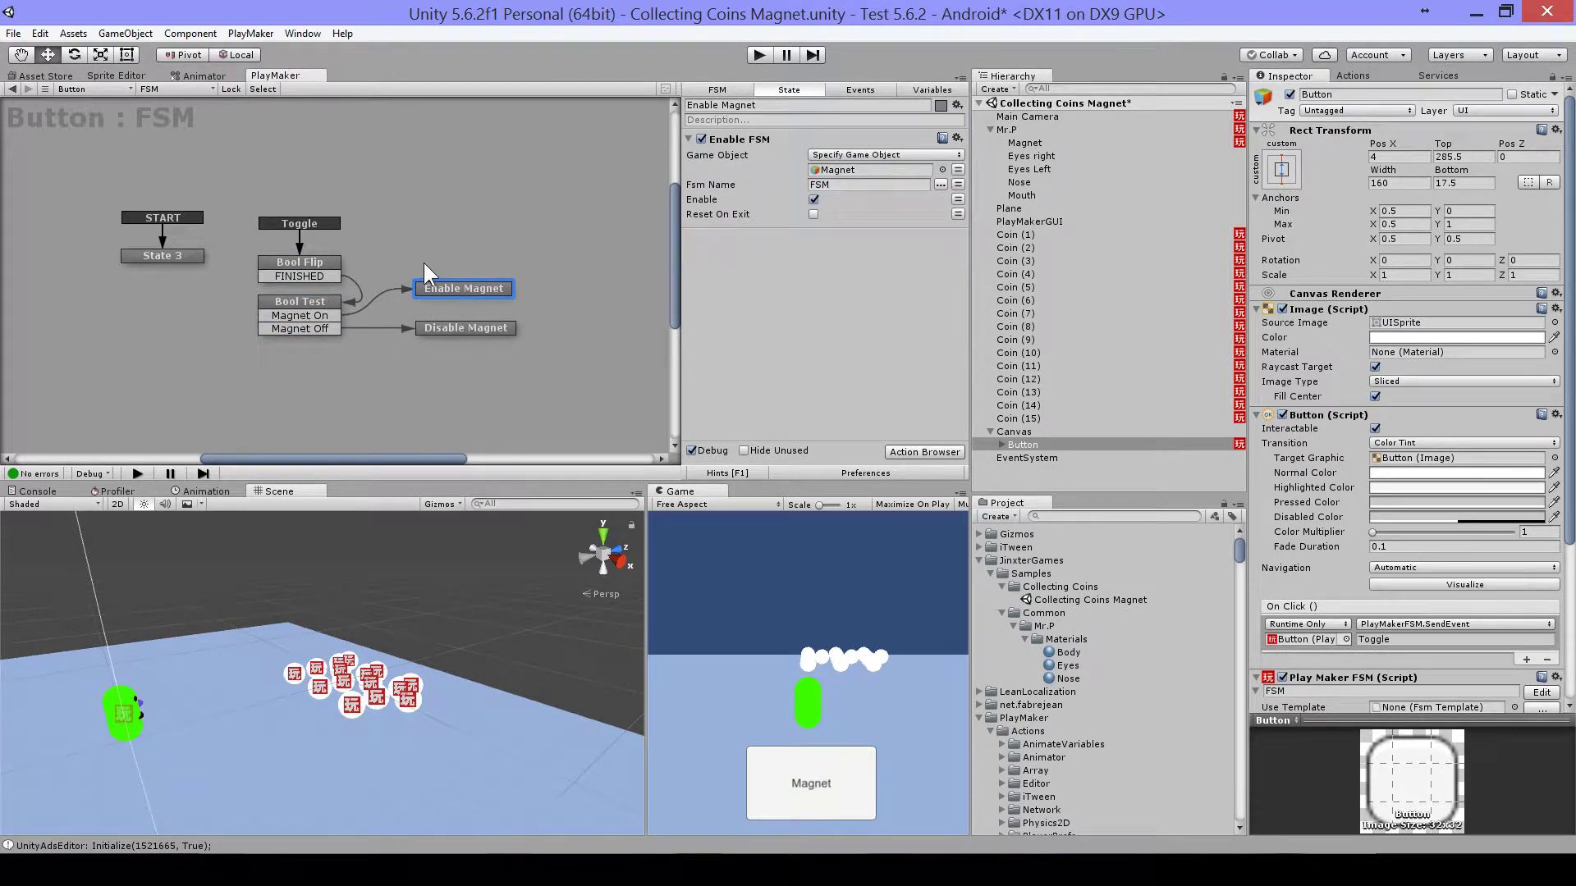
{"action": "left_click", "coordinate": [464, 329]}
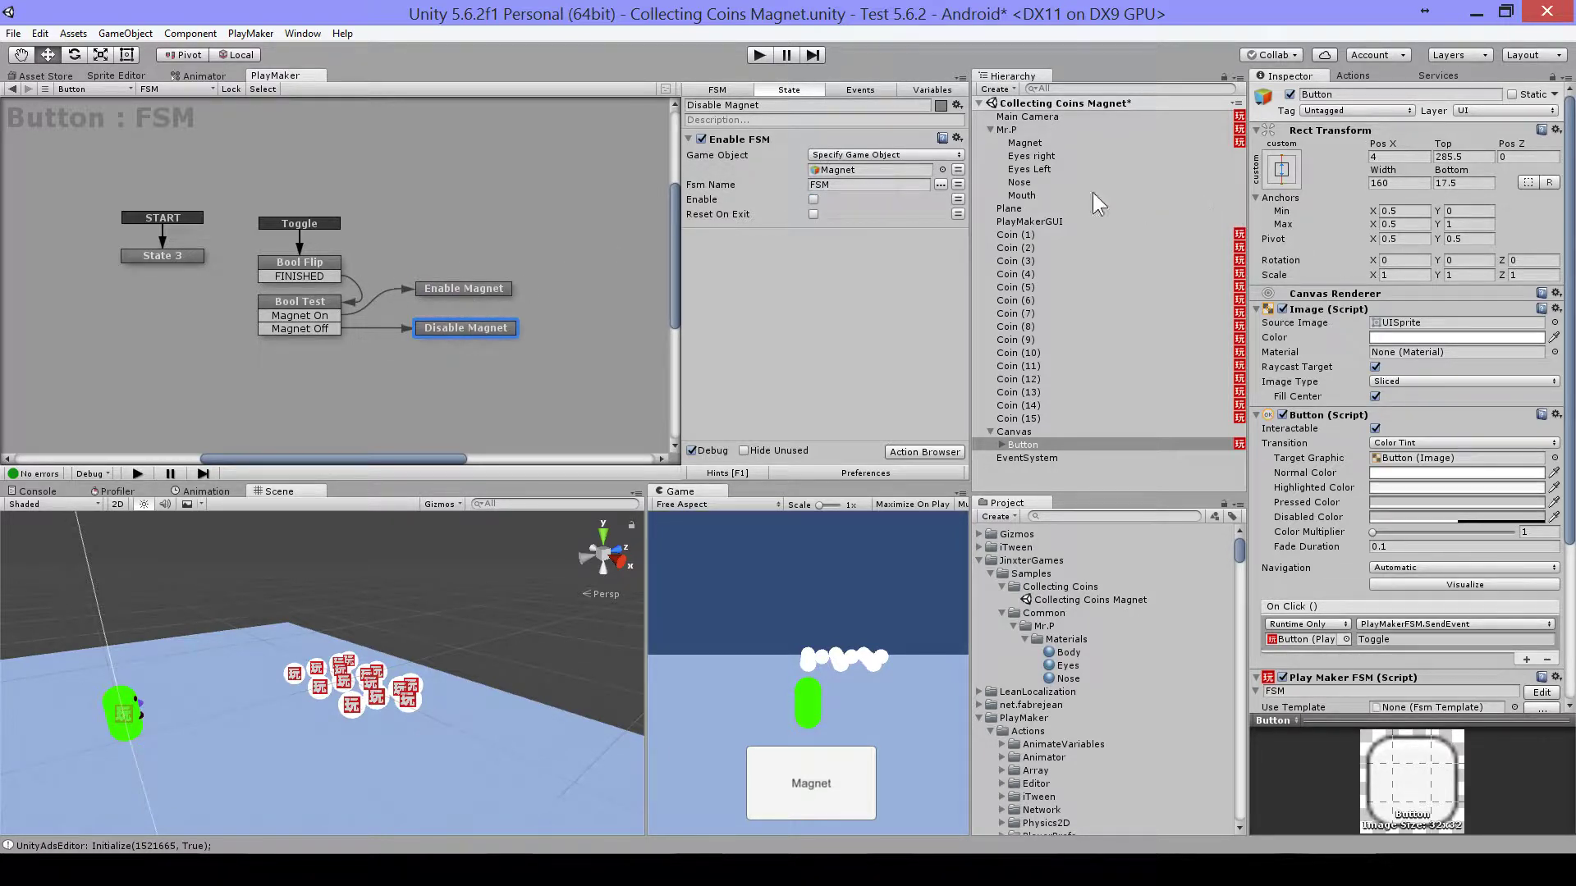
{"action": "left_click", "coordinate": [1044, 148]}
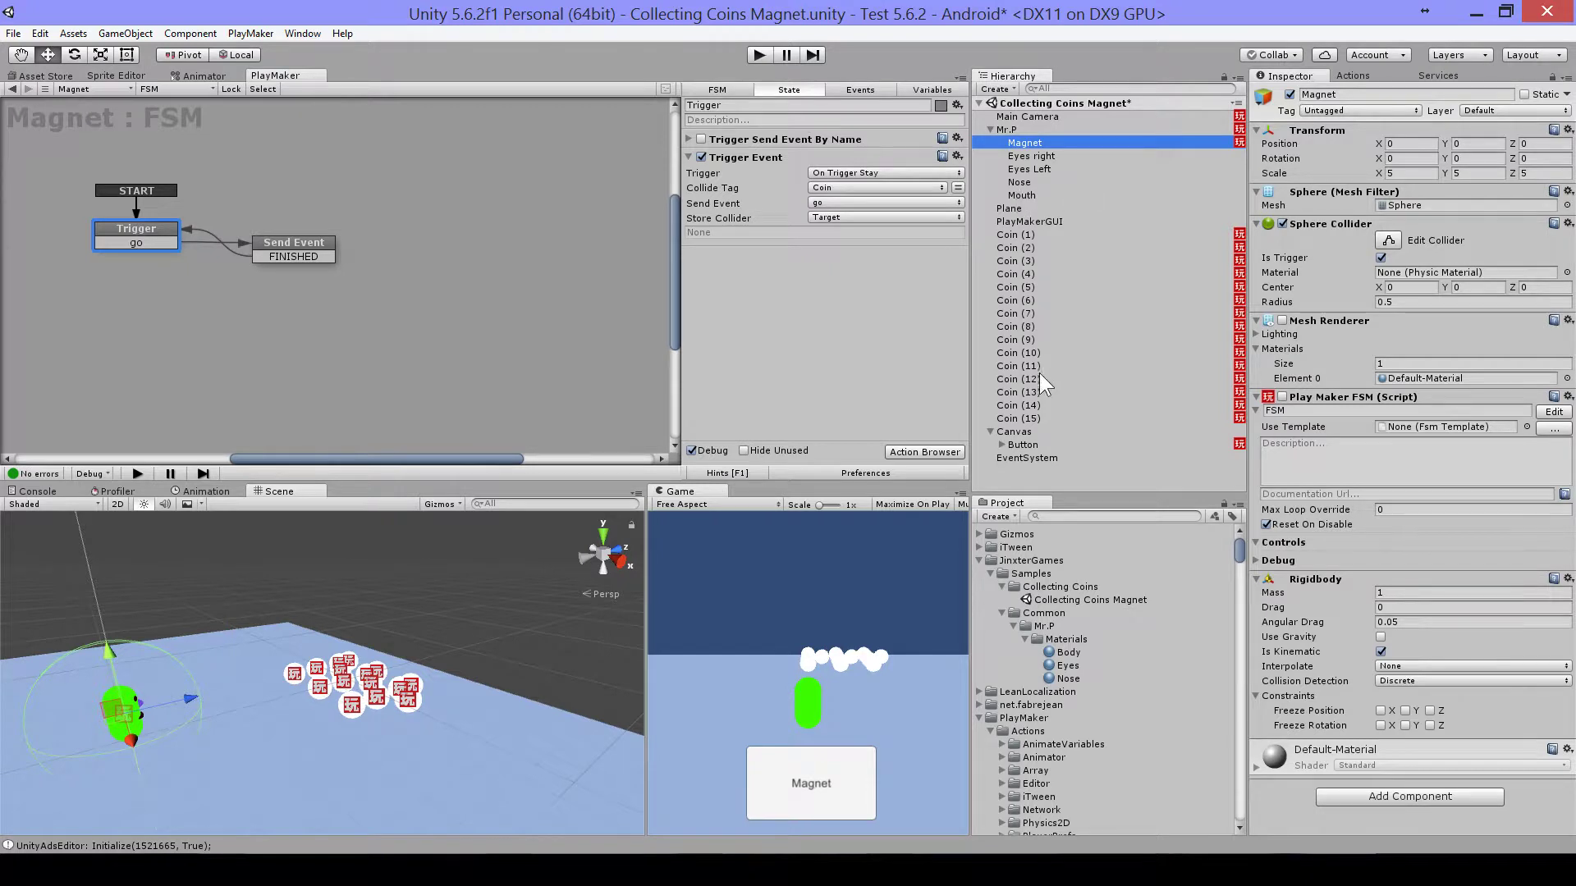
- Show Mr.P's Trigger FSM and its State 1 Destroy Object action for Coin-tagged objects
{"action": "left_click", "coordinate": [1011, 129]}
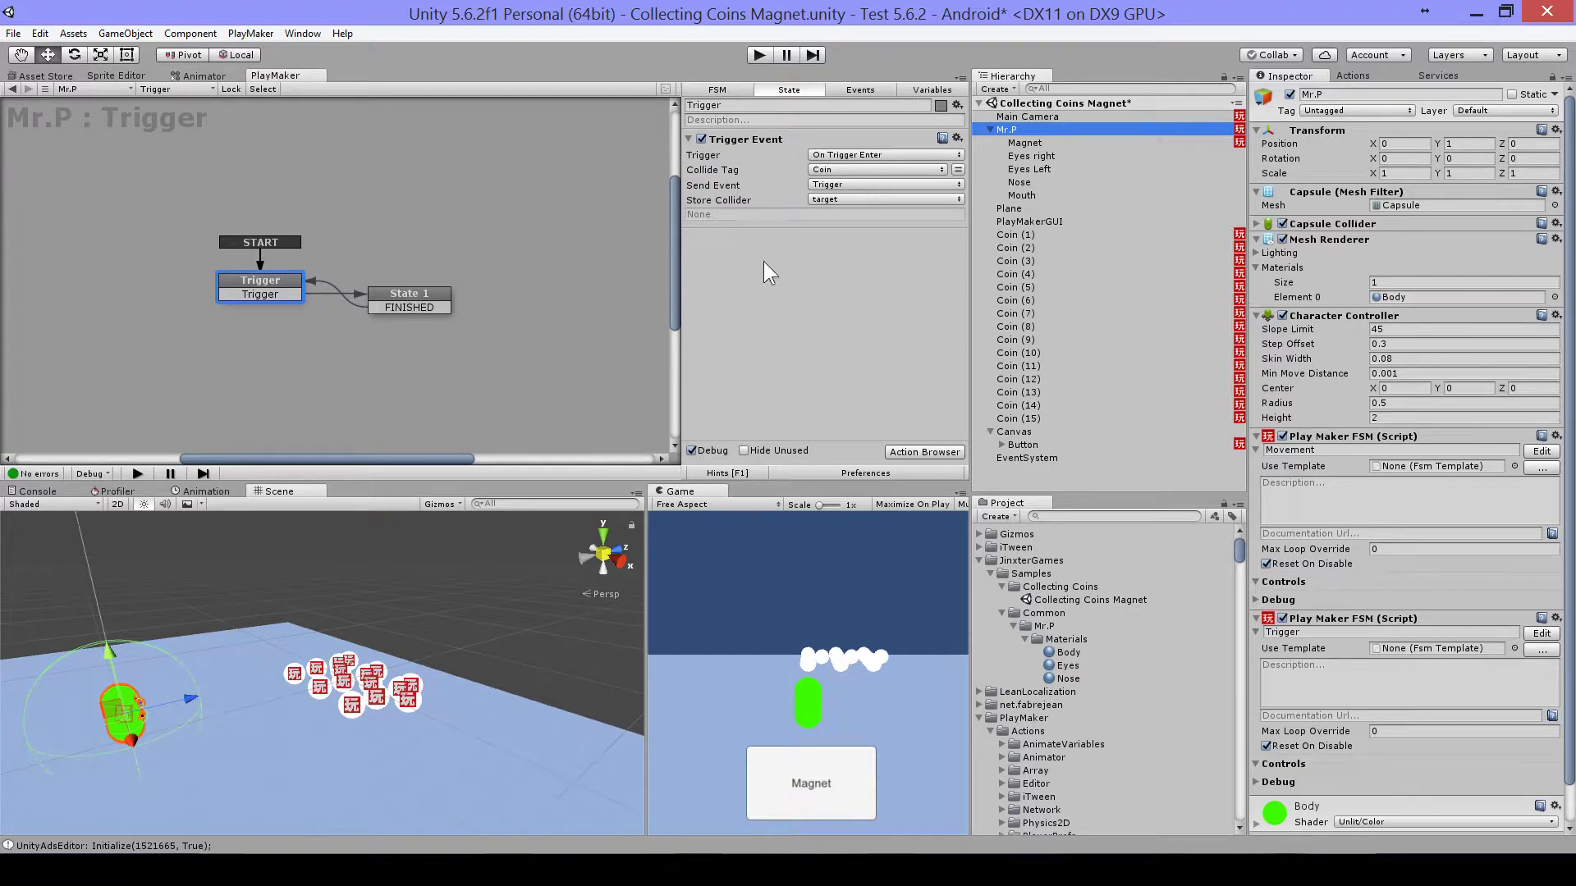
{"action": "left_click", "coordinate": [396, 300]}
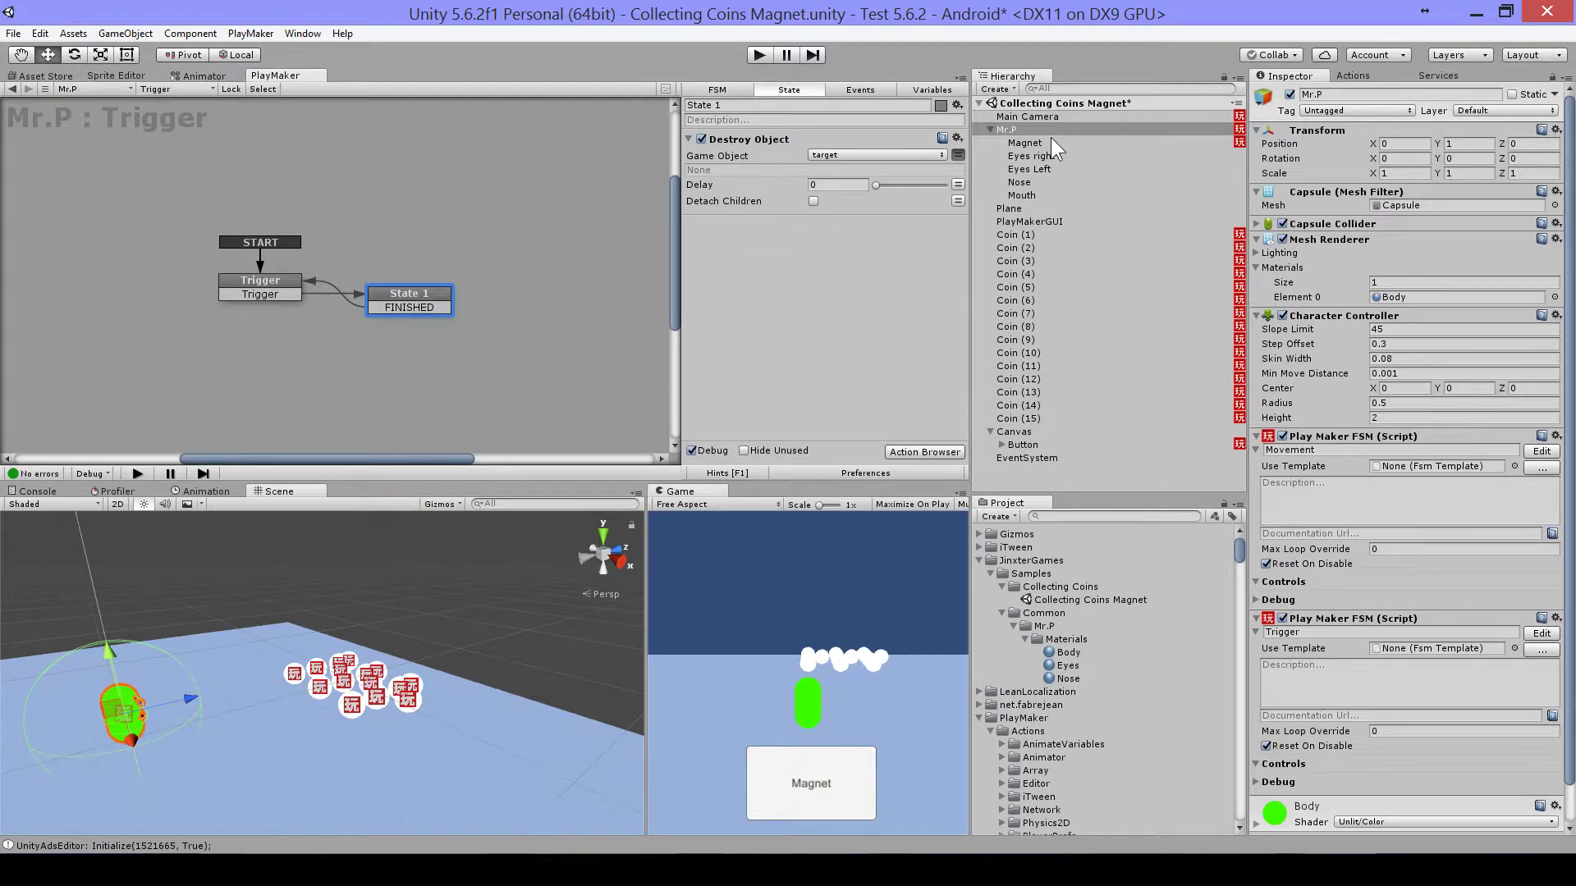
{"action": "left_click", "coordinate": [760, 55]}
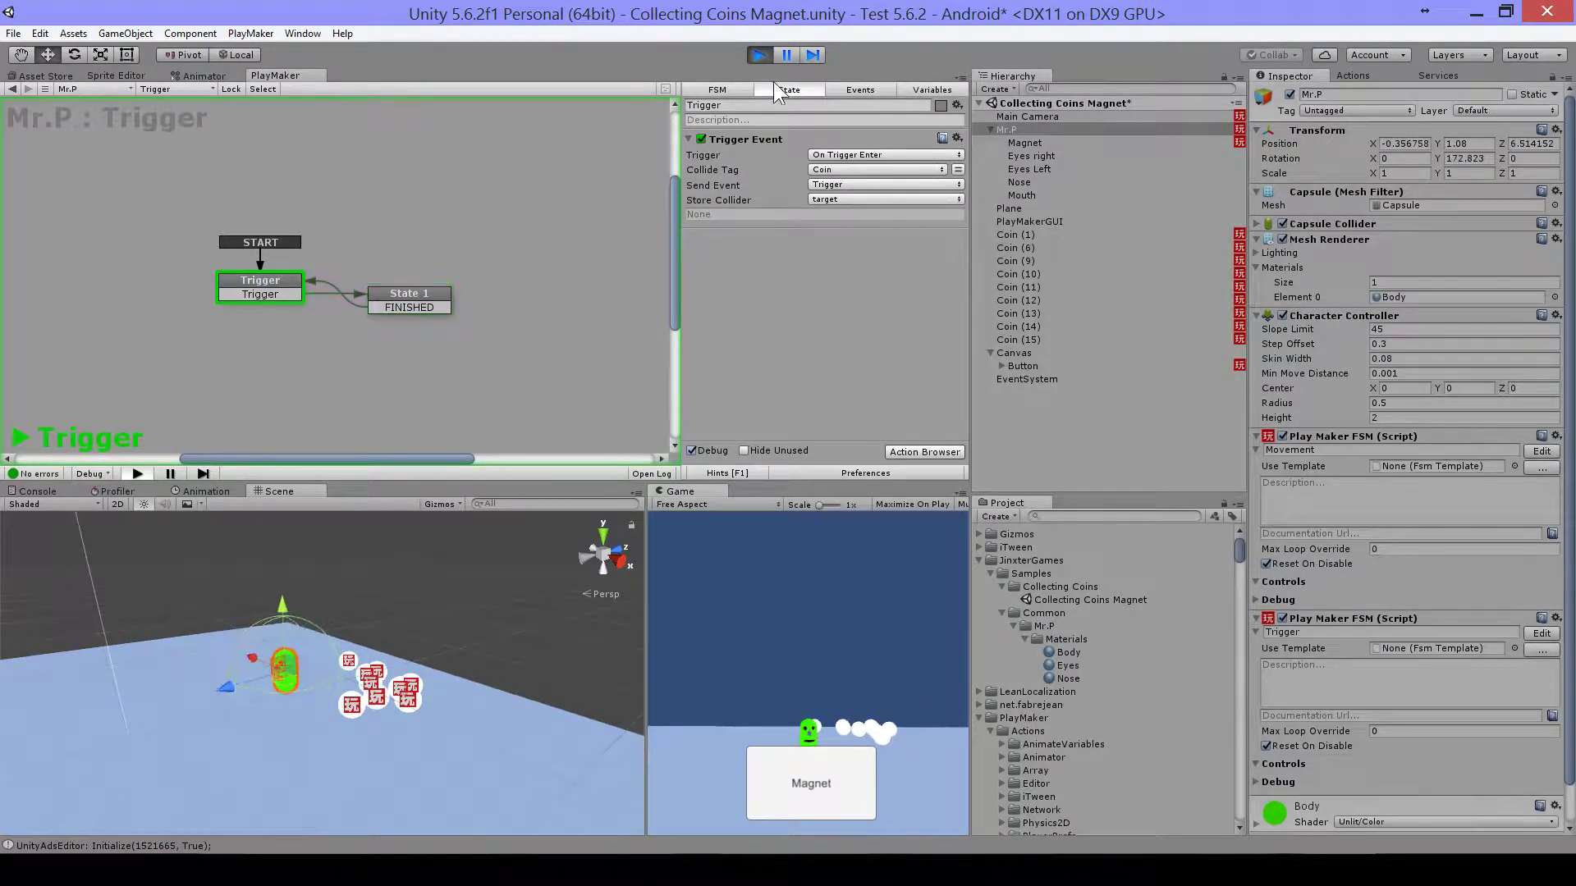
{"action": "left_click", "coordinate": [758, 55]}
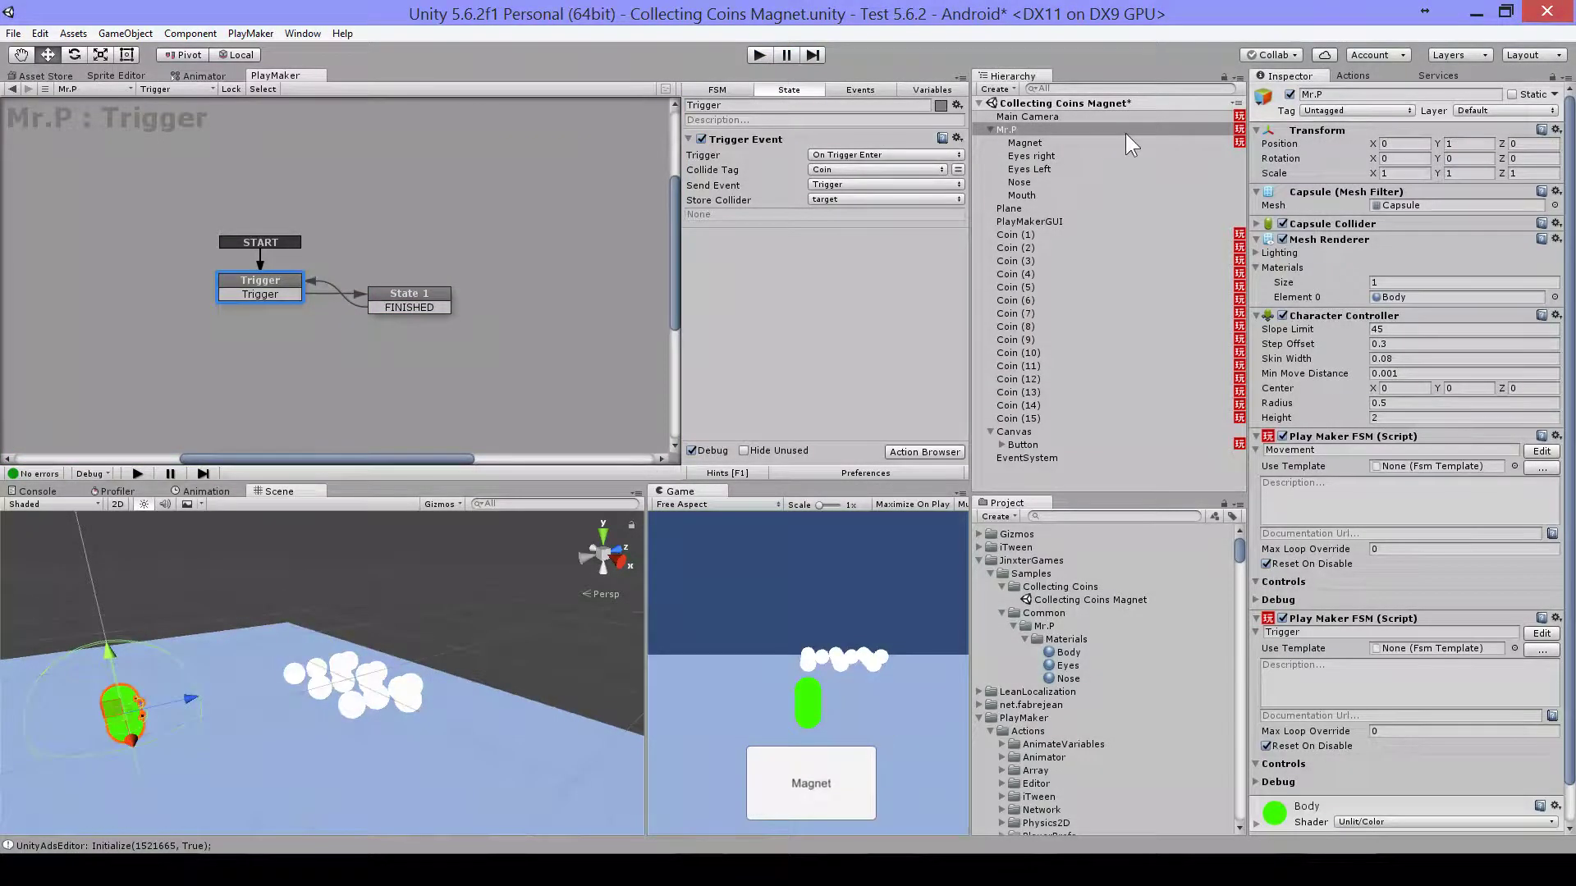
- Review the Magnet's Send Event and Trigger states, then select Coin (1)
{"action": "left_click", "coordinate": [1027, 143]}
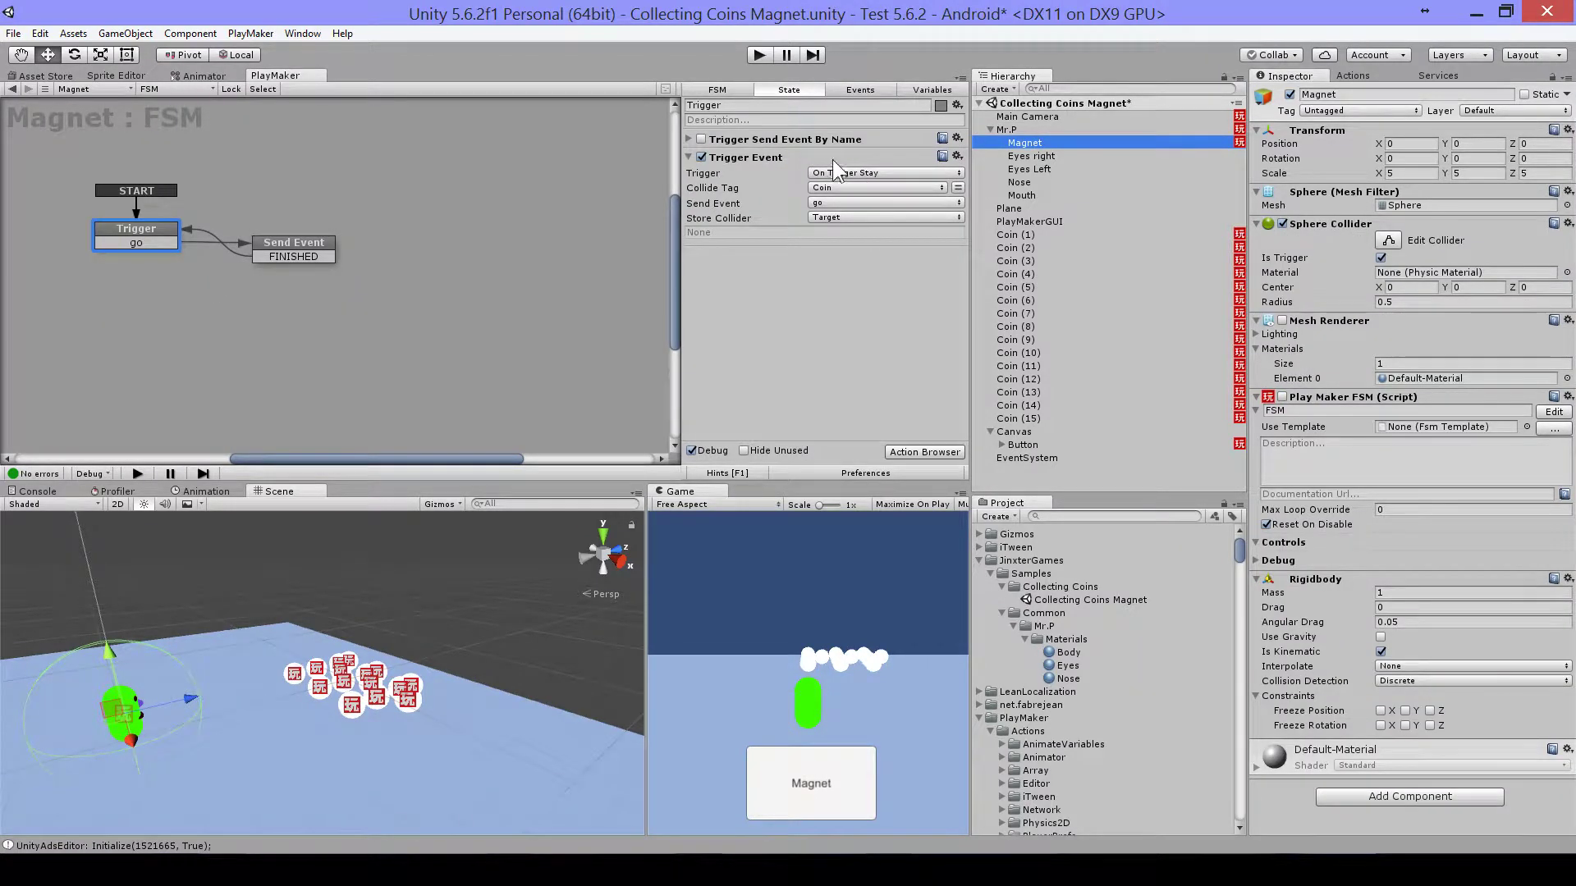
{"action": "left_click", "coordinate": [287, 247]}
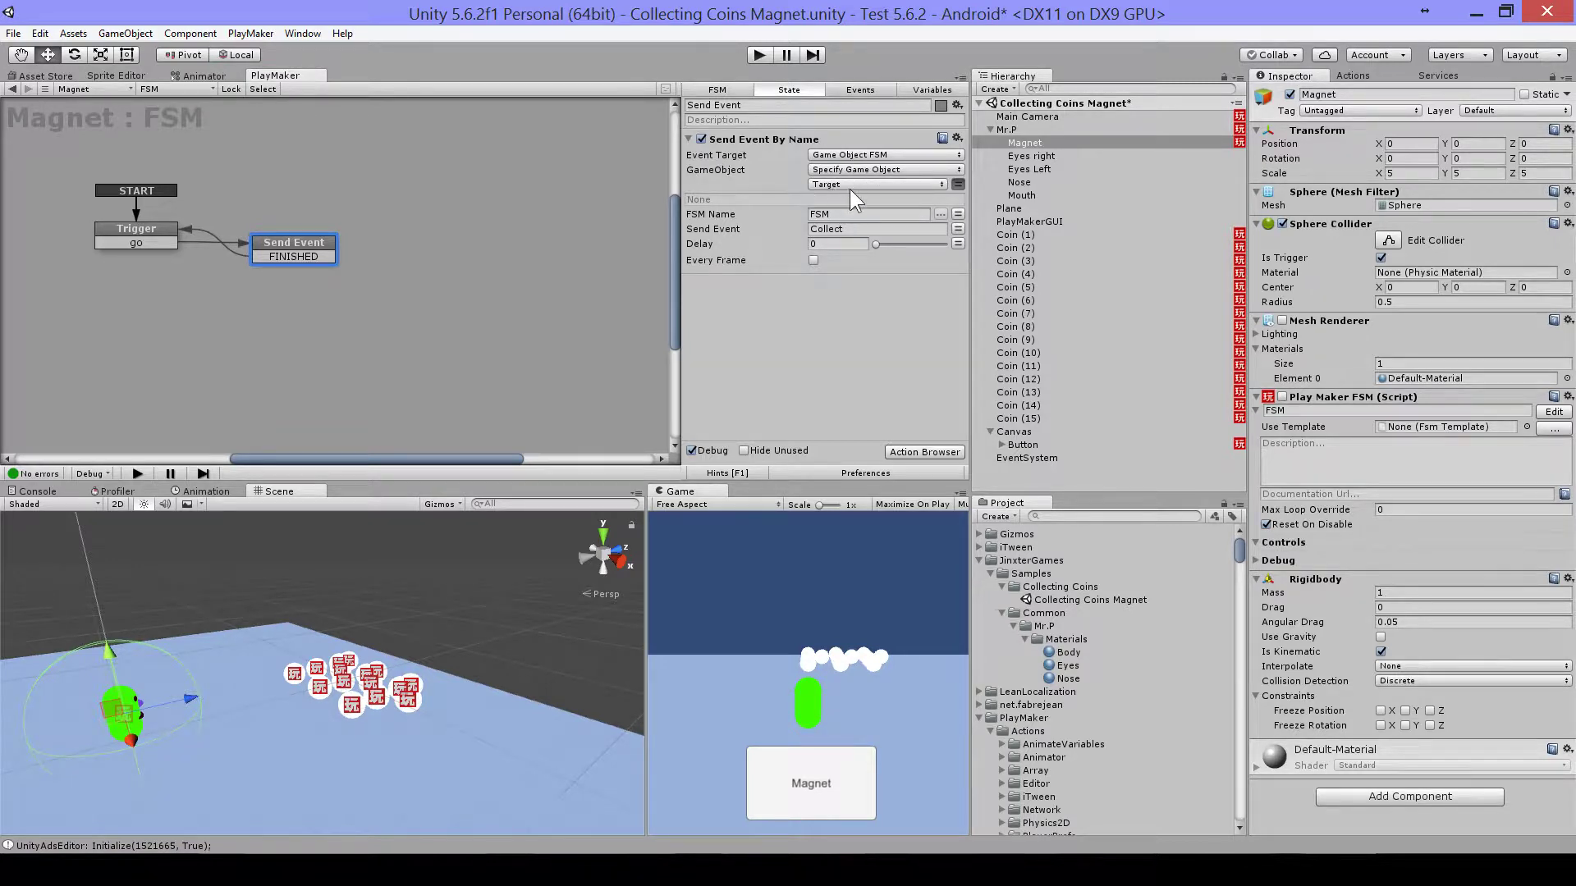
{"action": "left_click", "coordinate": [147, 238]}
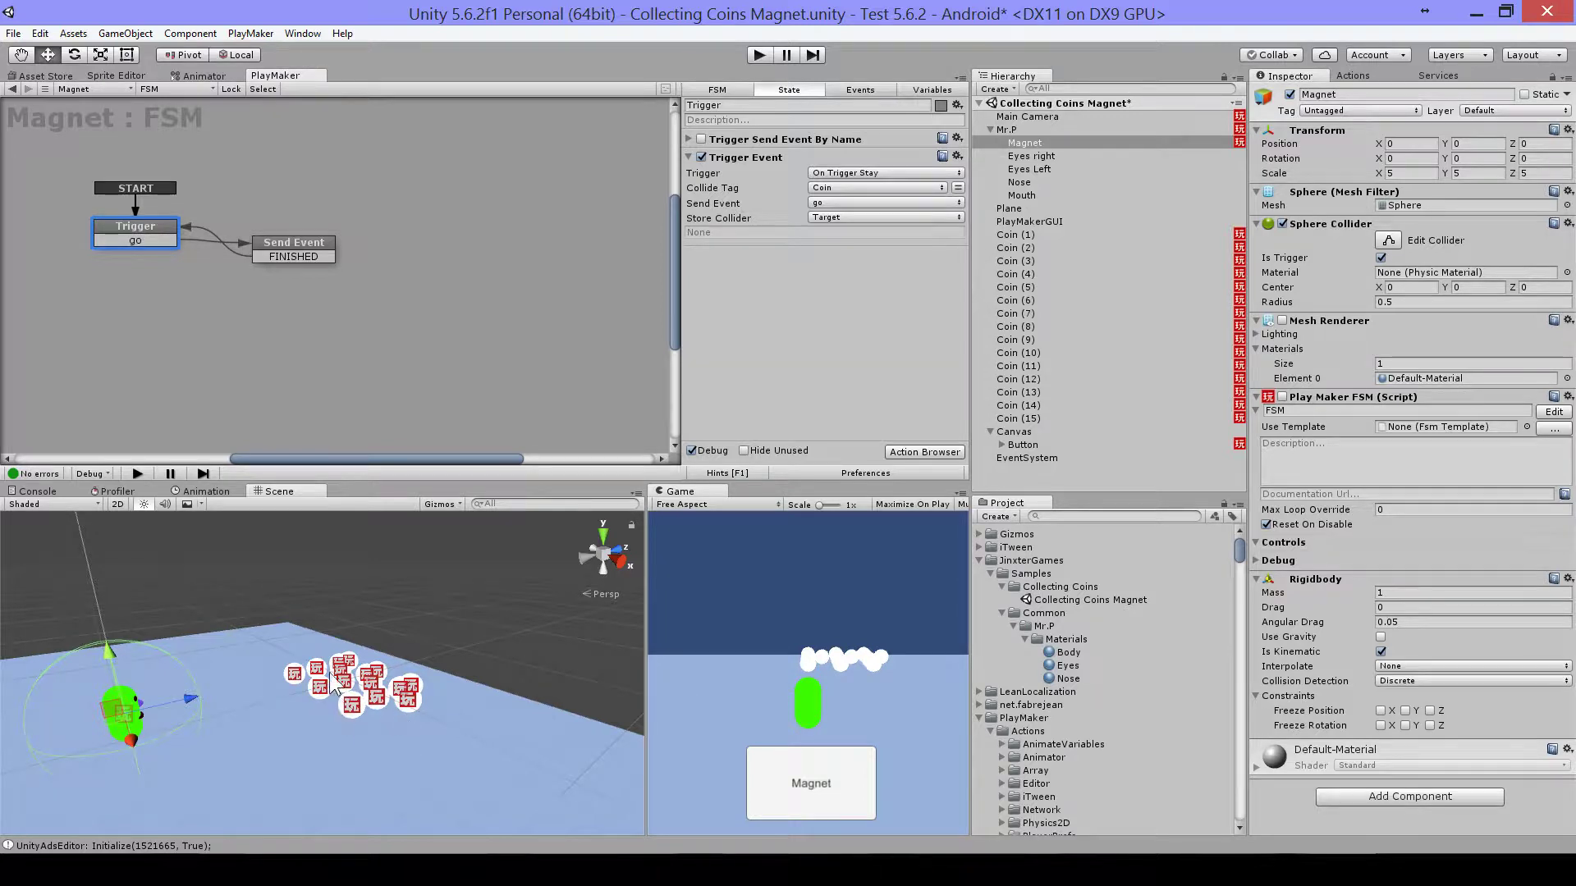
{"action": "left_click", "coordinate": [282, 251]}
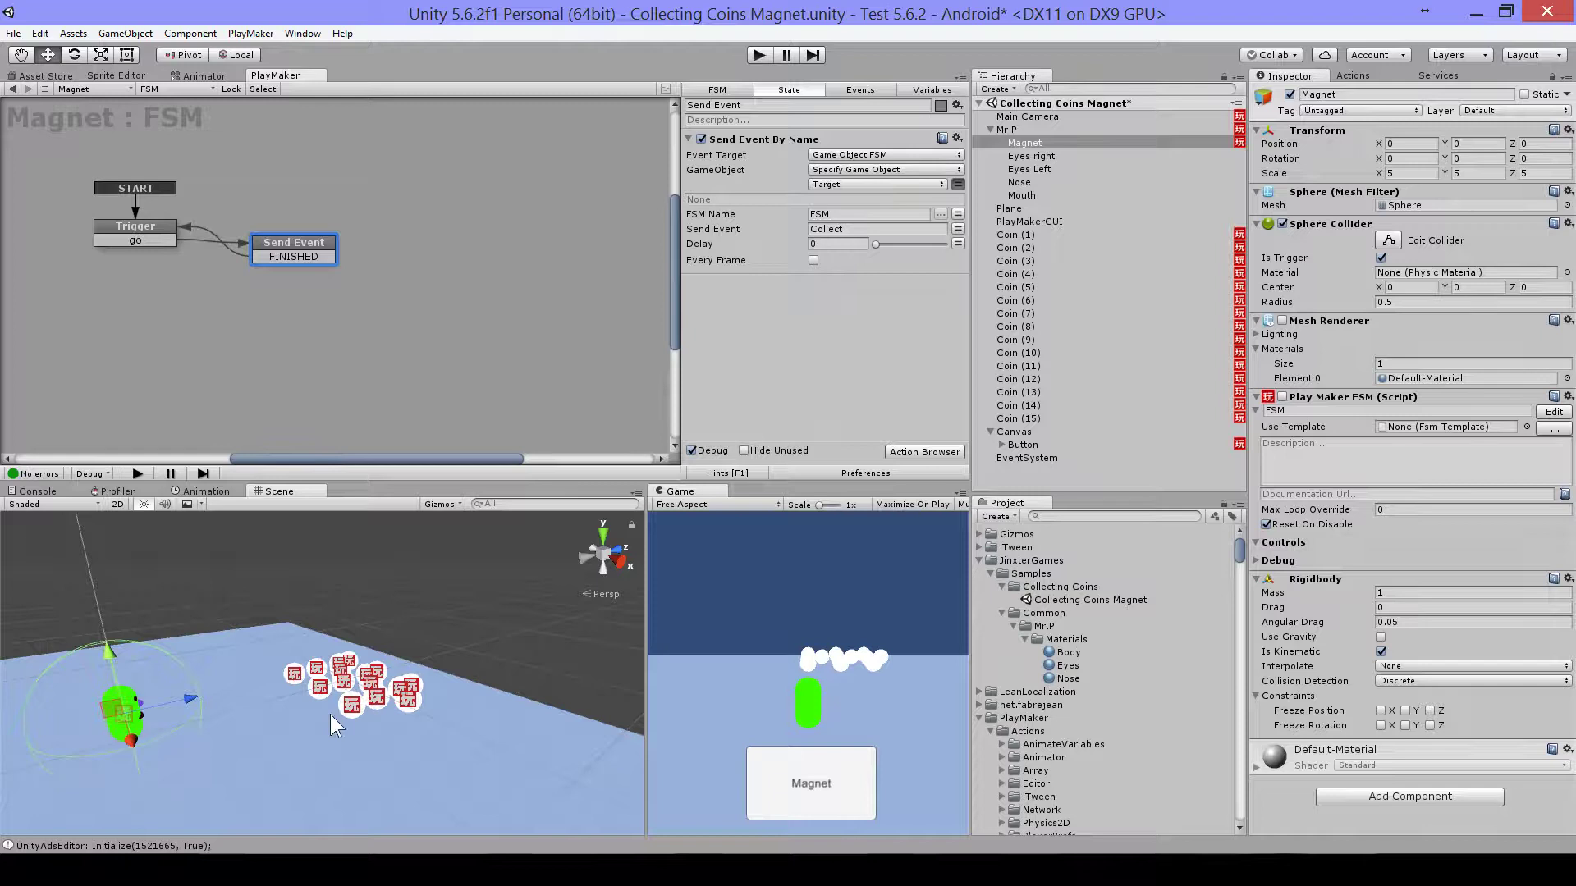
{"action": "left_click", "coordinate": [1025, 235]}
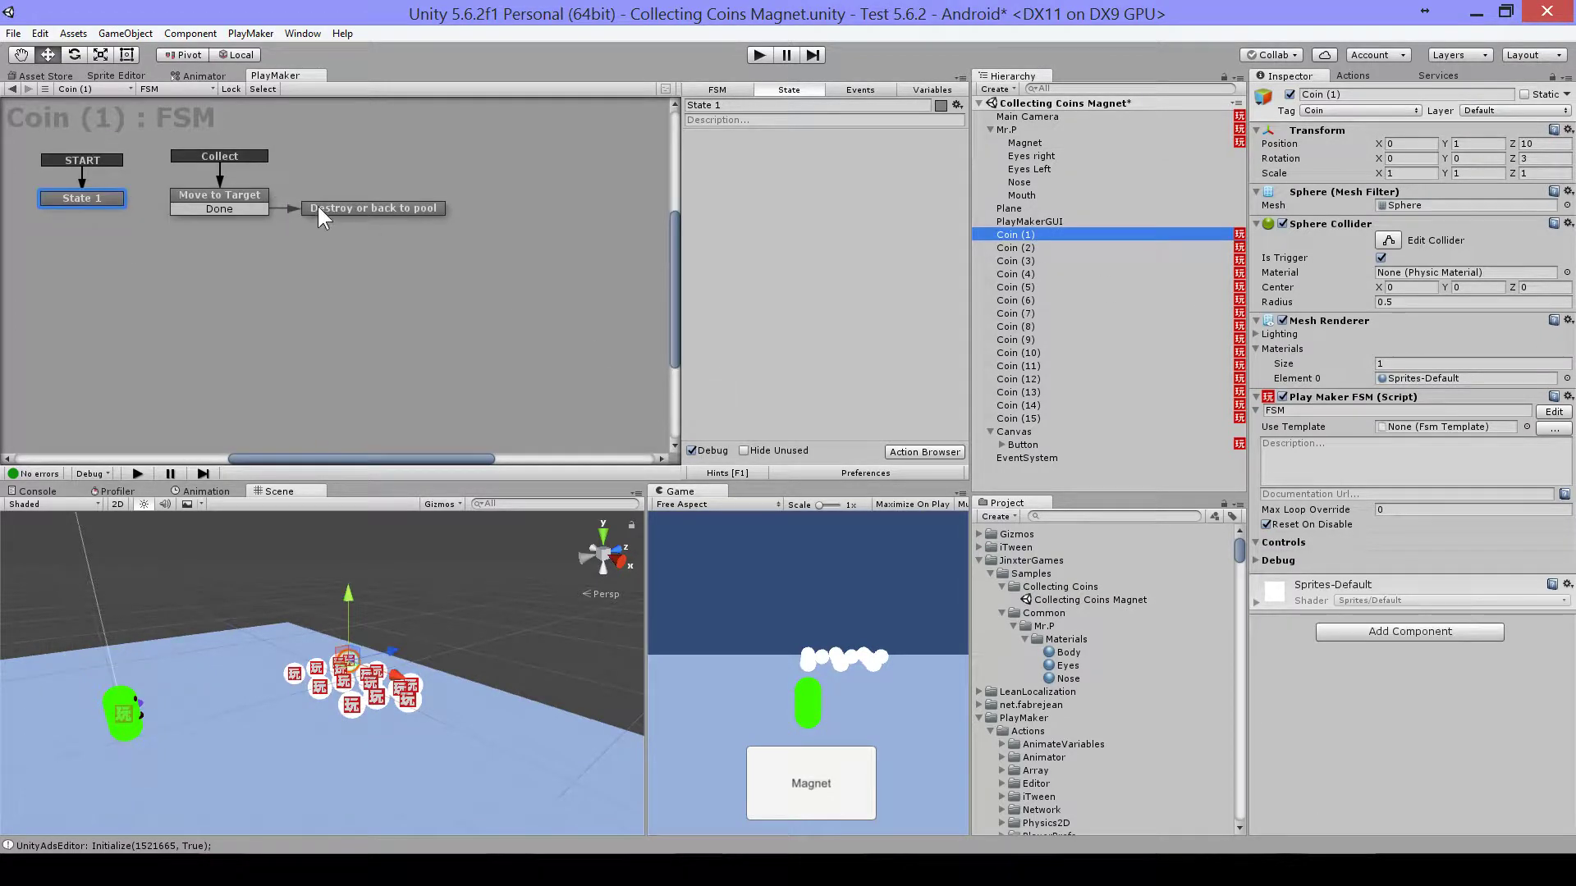
- Review Coin (1)'s Move to Target and Destroy or back to pool states, then reselect Magnet
{"action": "left_click", "coordinate": [215, 199]}
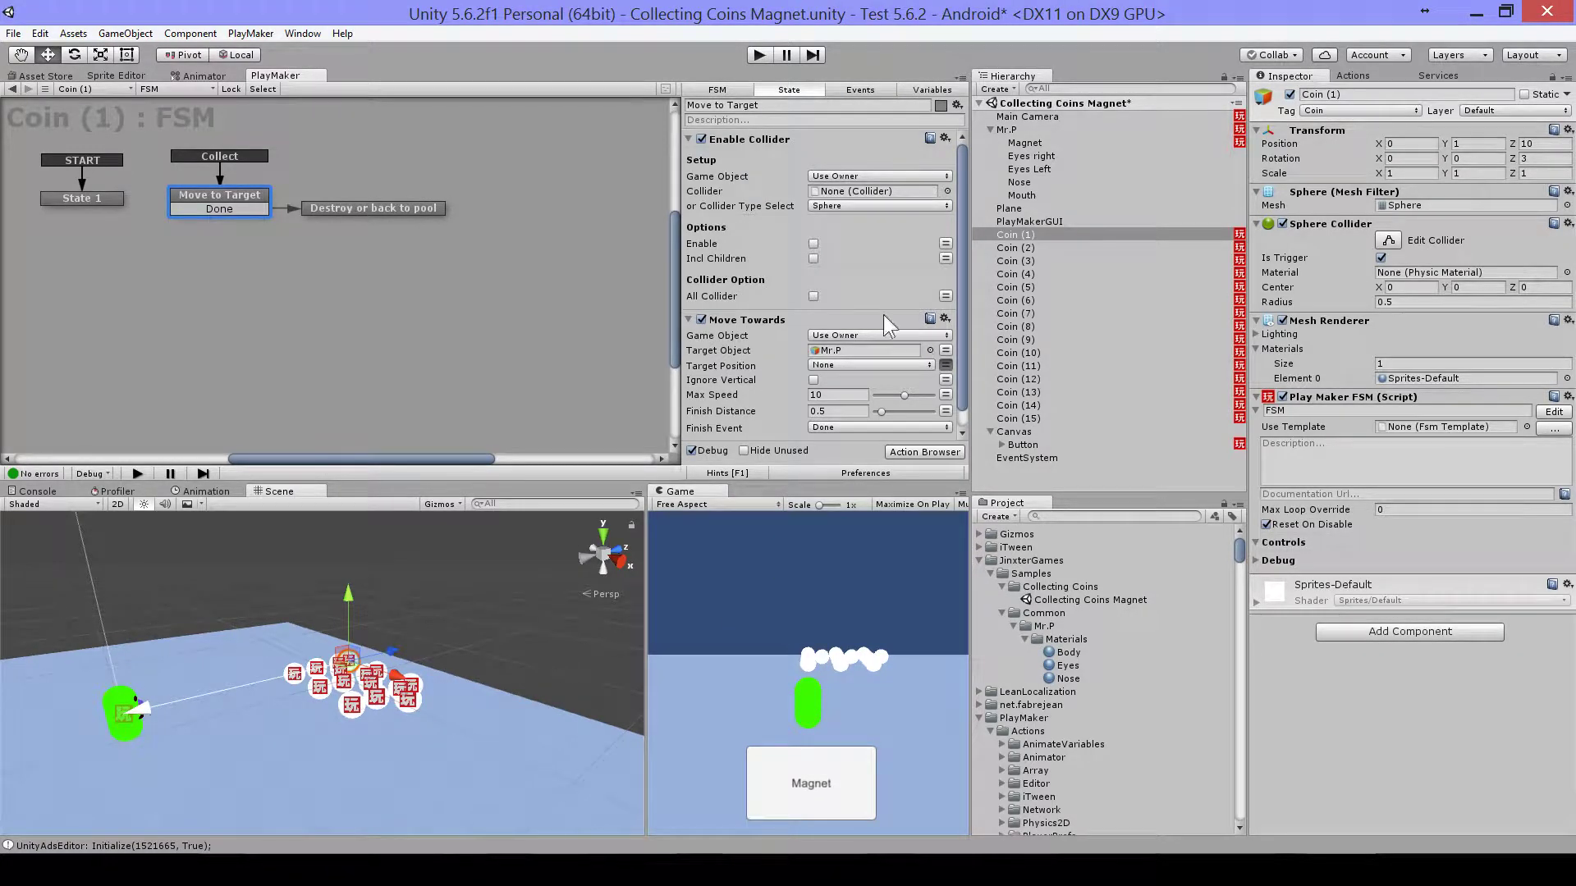
{"action": "scroll", "coordinate": [883, 314], "scroll_direction": "down", "scroll_amount": 1}
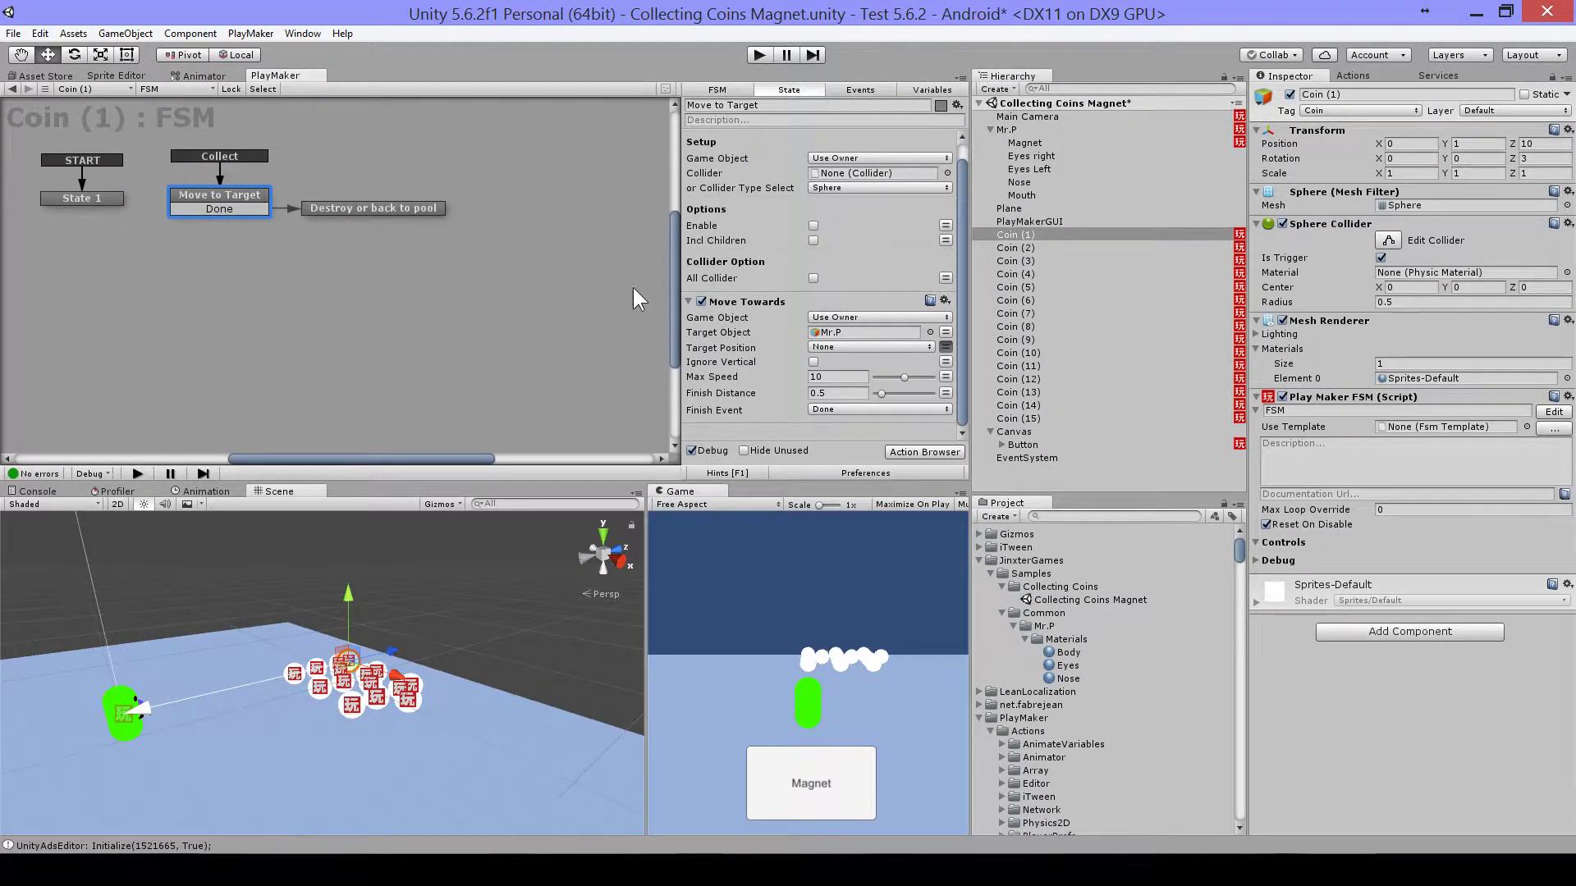
{"action": "left_click", "coordinate": [830, 335]}
{"action": "left_click", "coordinate": [366, 205]}
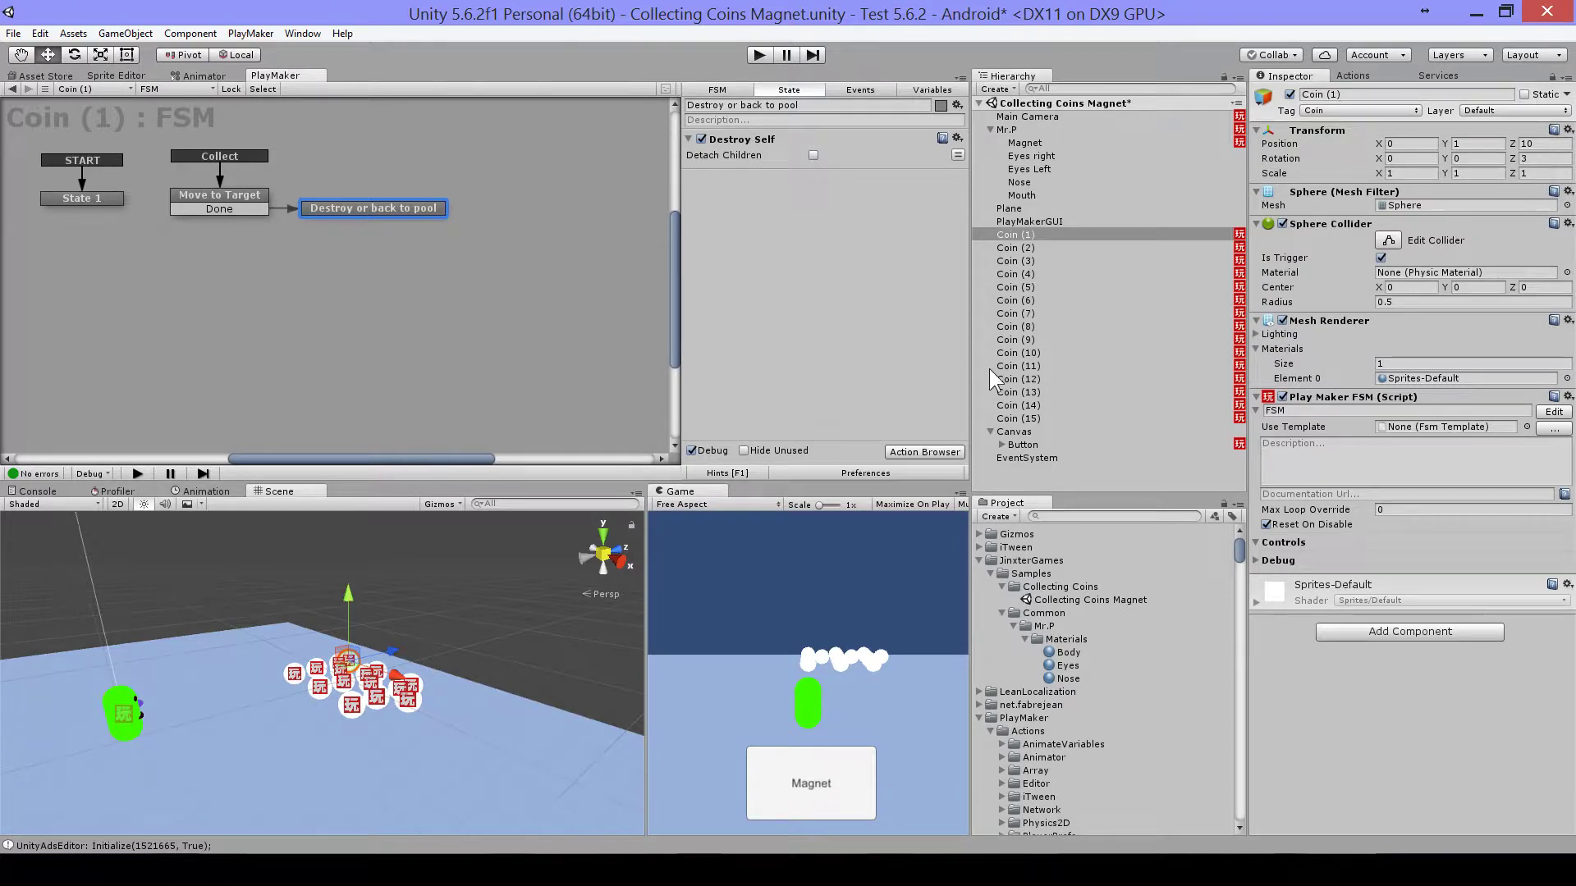
{"action": "left_click", "coordinate": [1052, 142]}
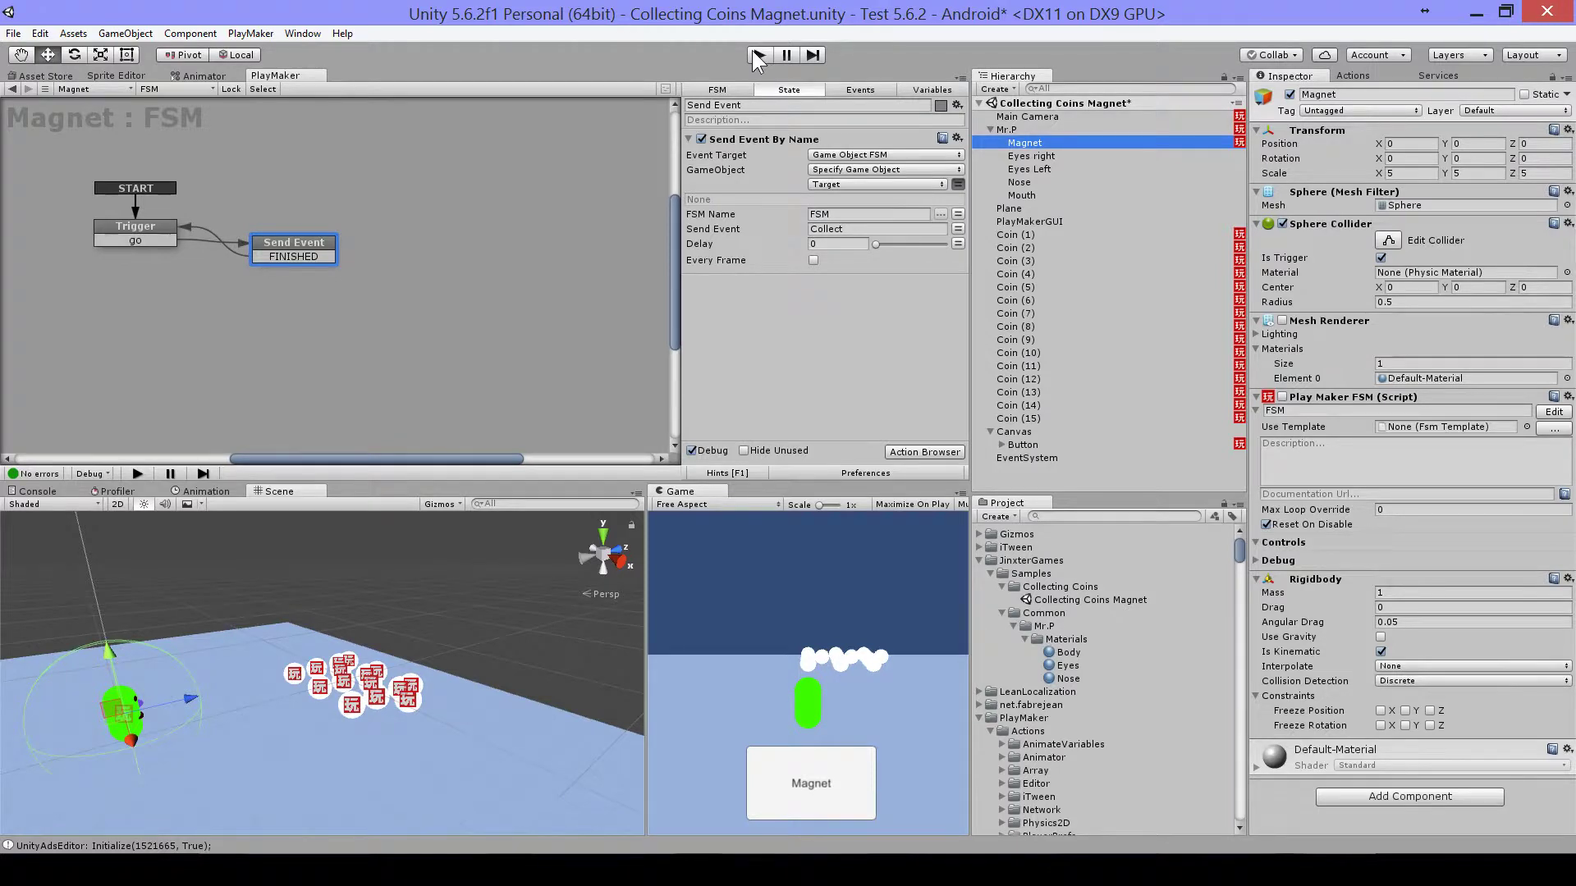
- Play-test the scene, toggling the Magnet button on, off and on to collect coins
{"action": "left_click", "coordinate": [157, 227]}
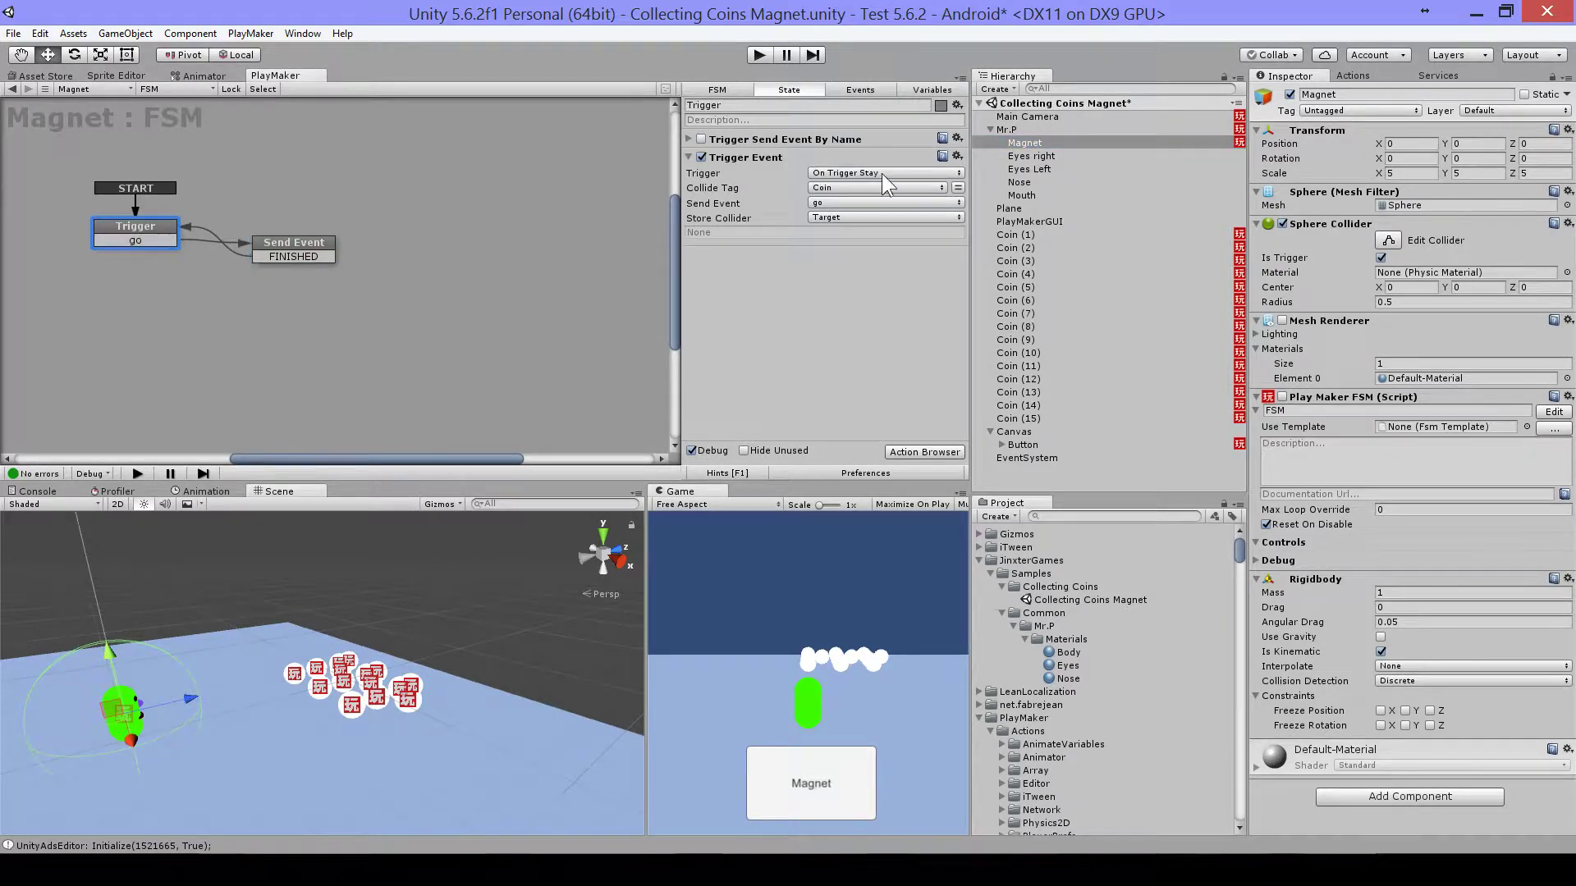
{"action": "left_click", "coordinate": [758, 55]}
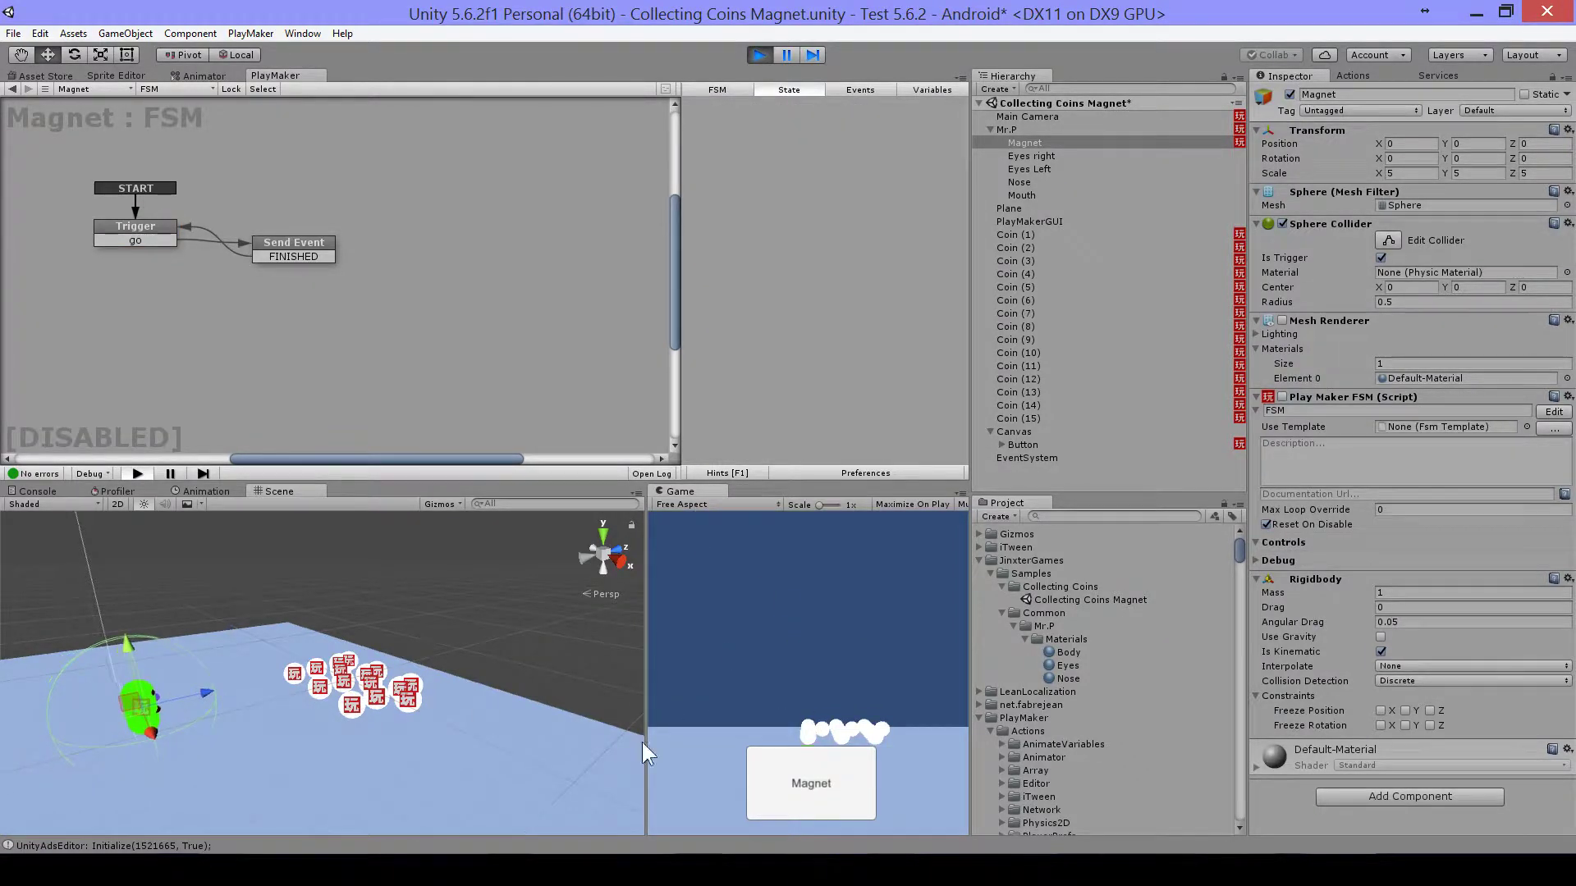
{"action": "left_click", "coordinate": [828, 776]}
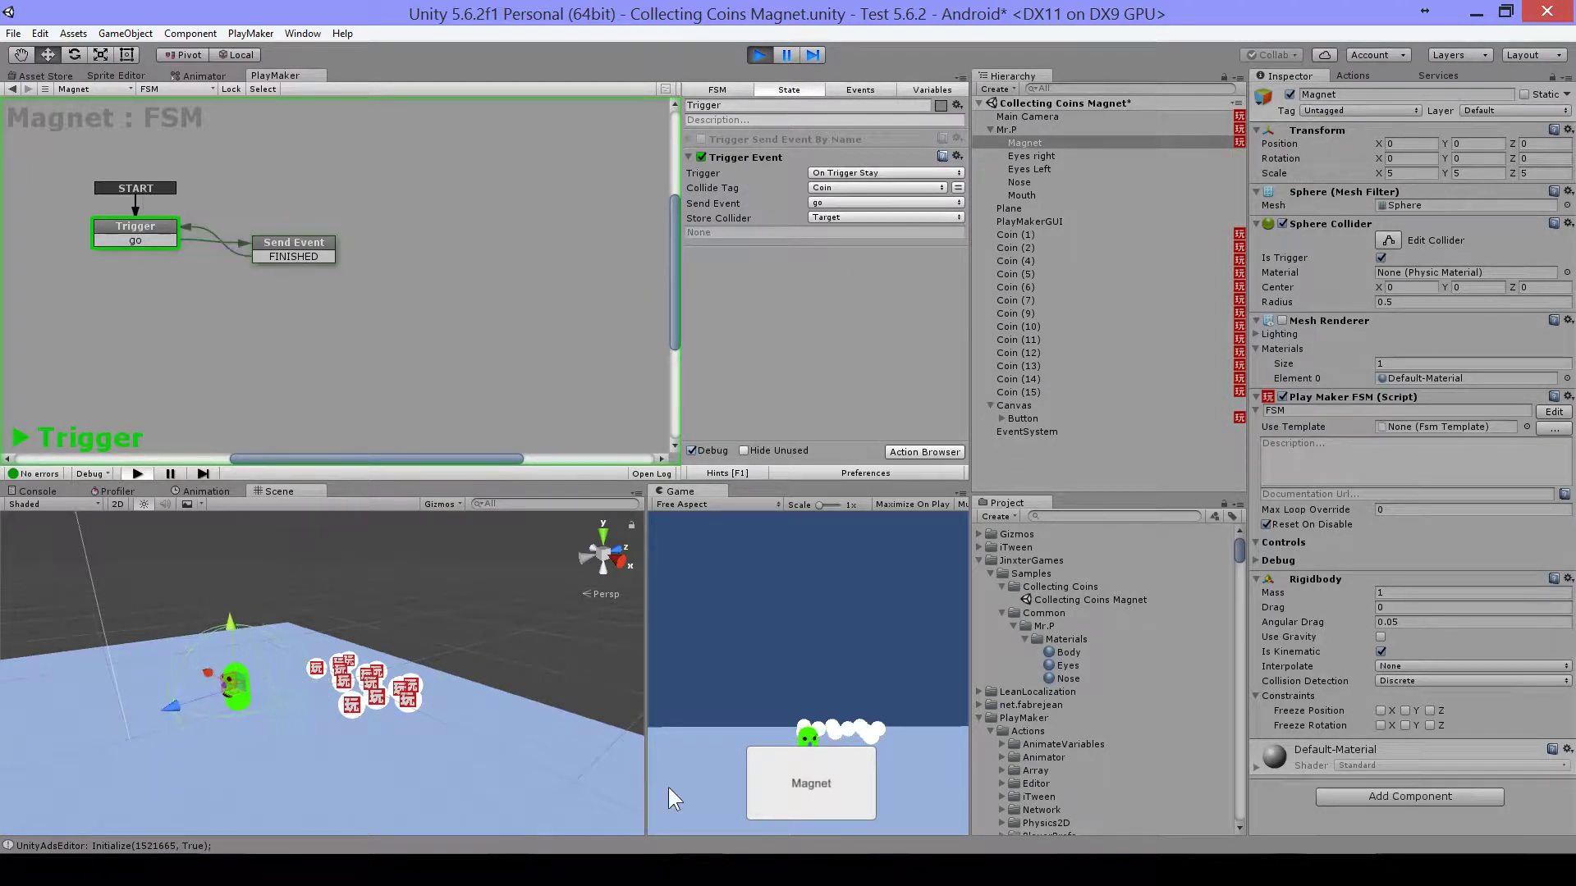
{"action": "left_click", "coordinate": [820, 779]}
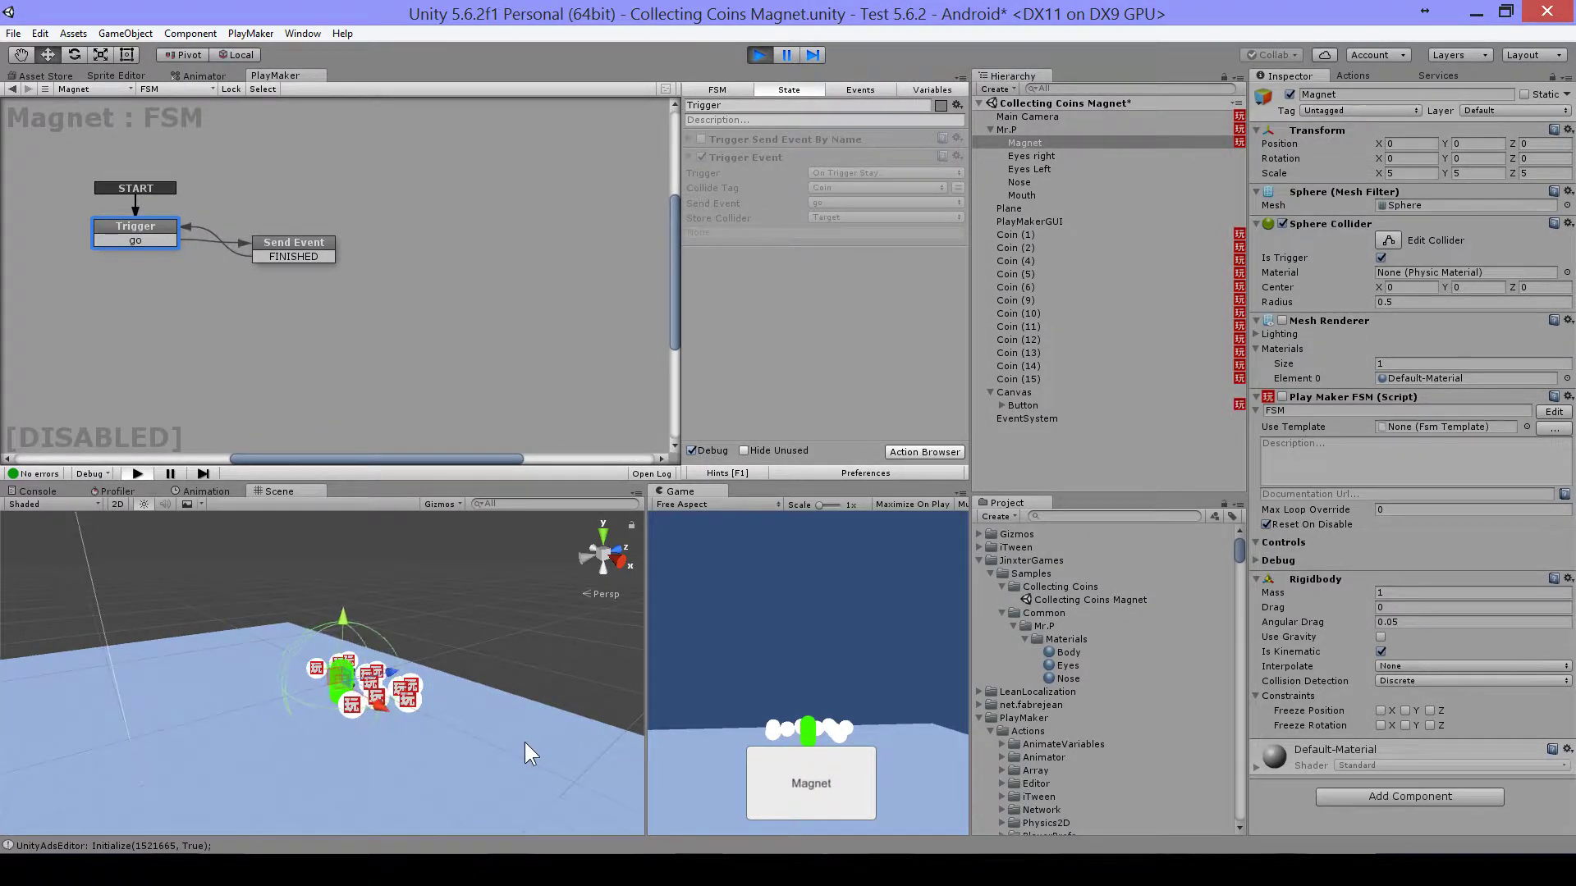
{"action": "left_click", "coordinate": [829, 779]}
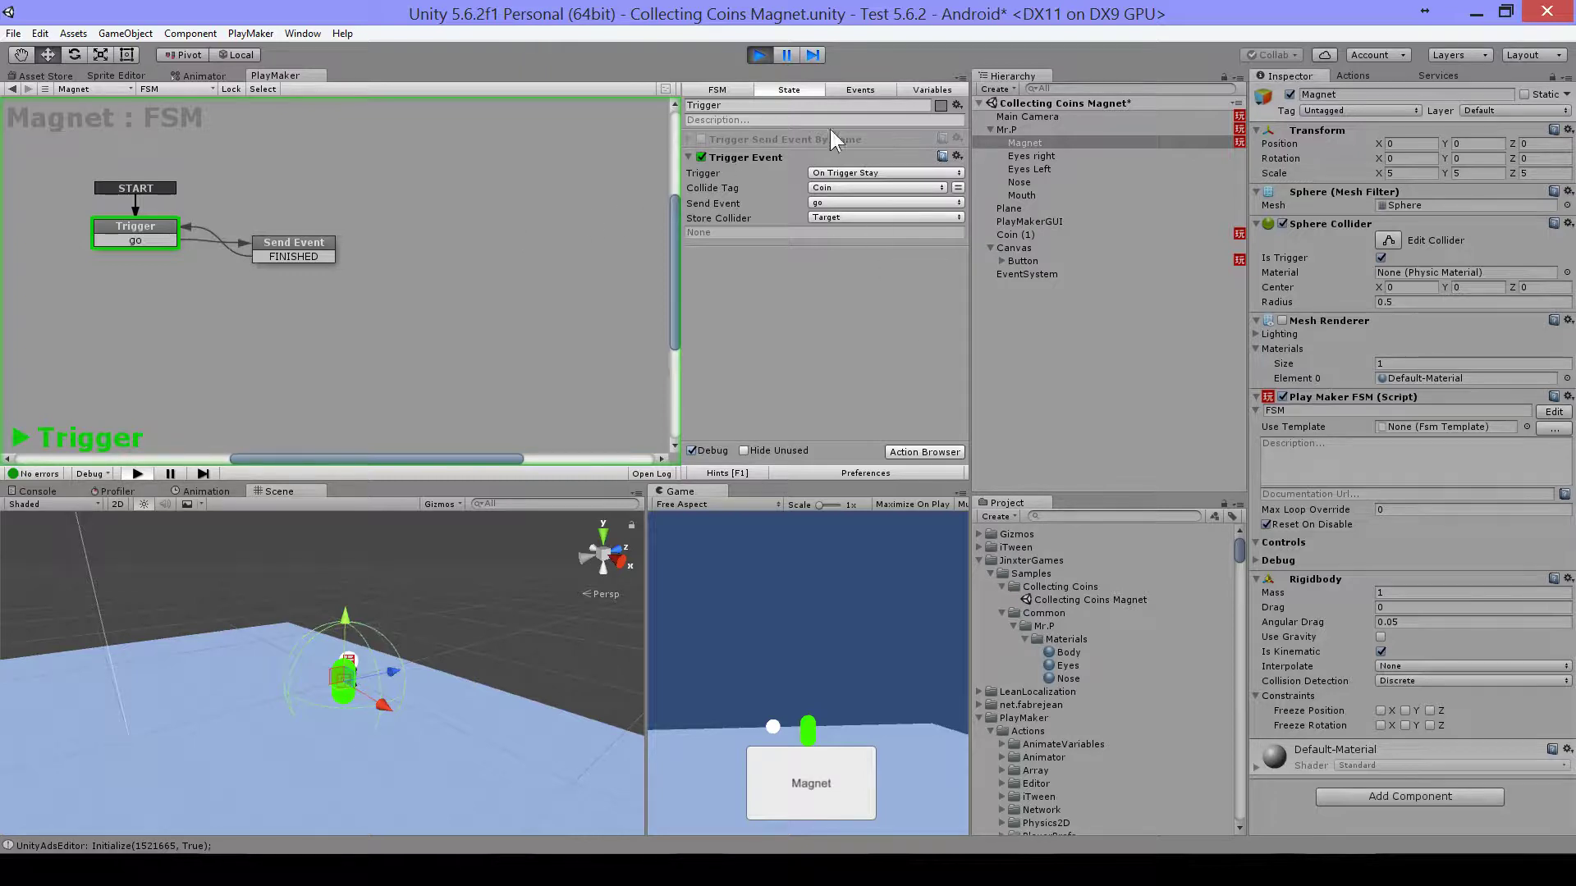
{"action": "left_click", "coordinate": [759, 54]}
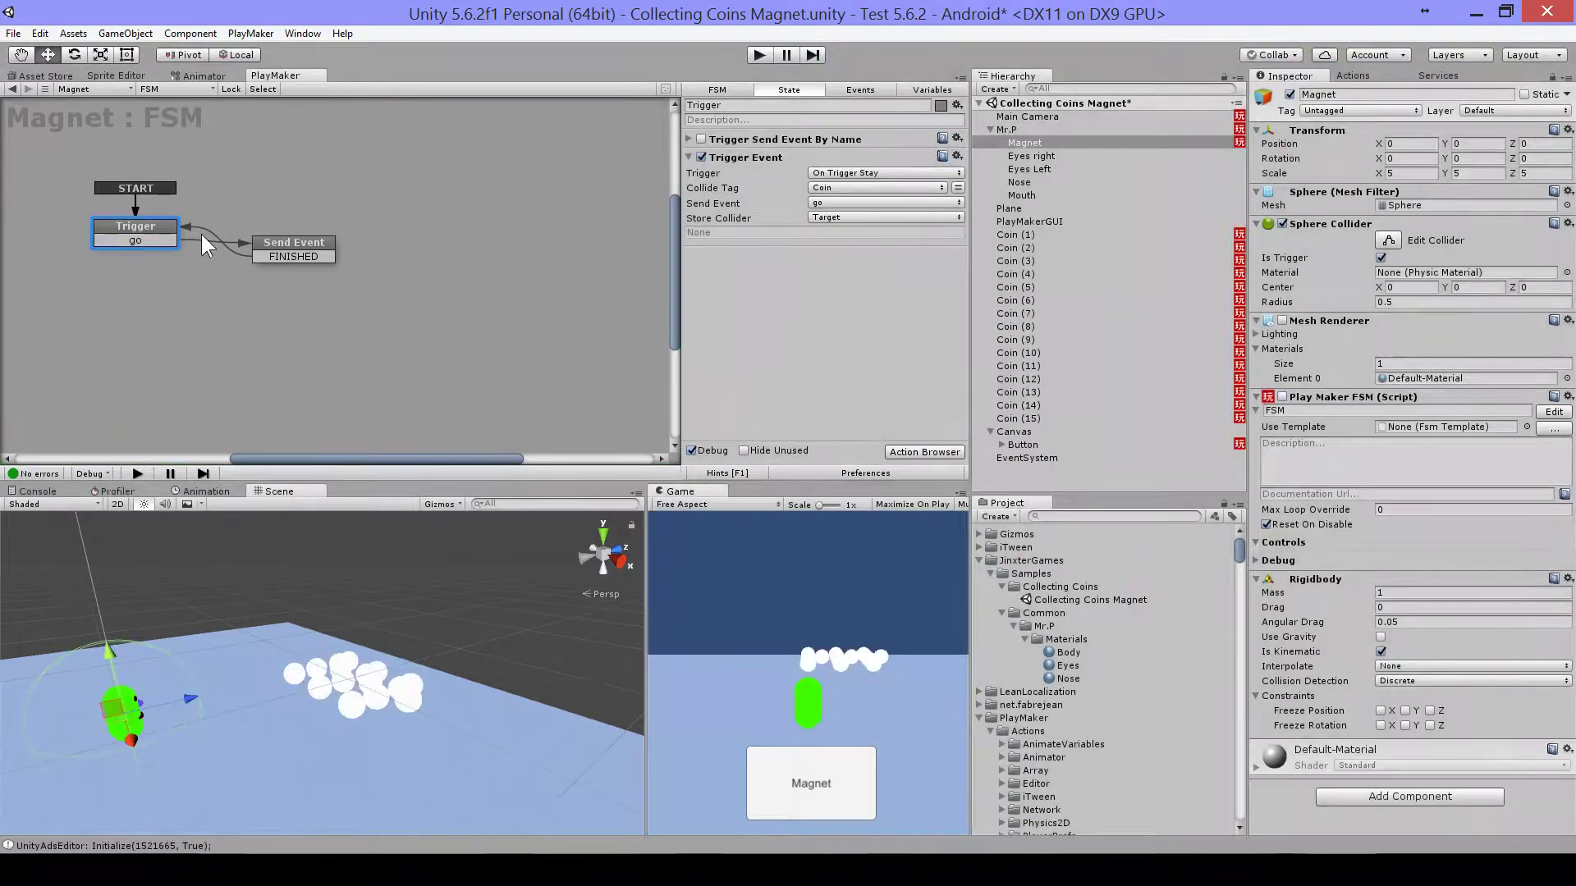
- Switch Trigger Event to On Trigger Enter, then play-test toggling the magnet on and off
{"action": "left_click", "coordinate": [869, 172]}
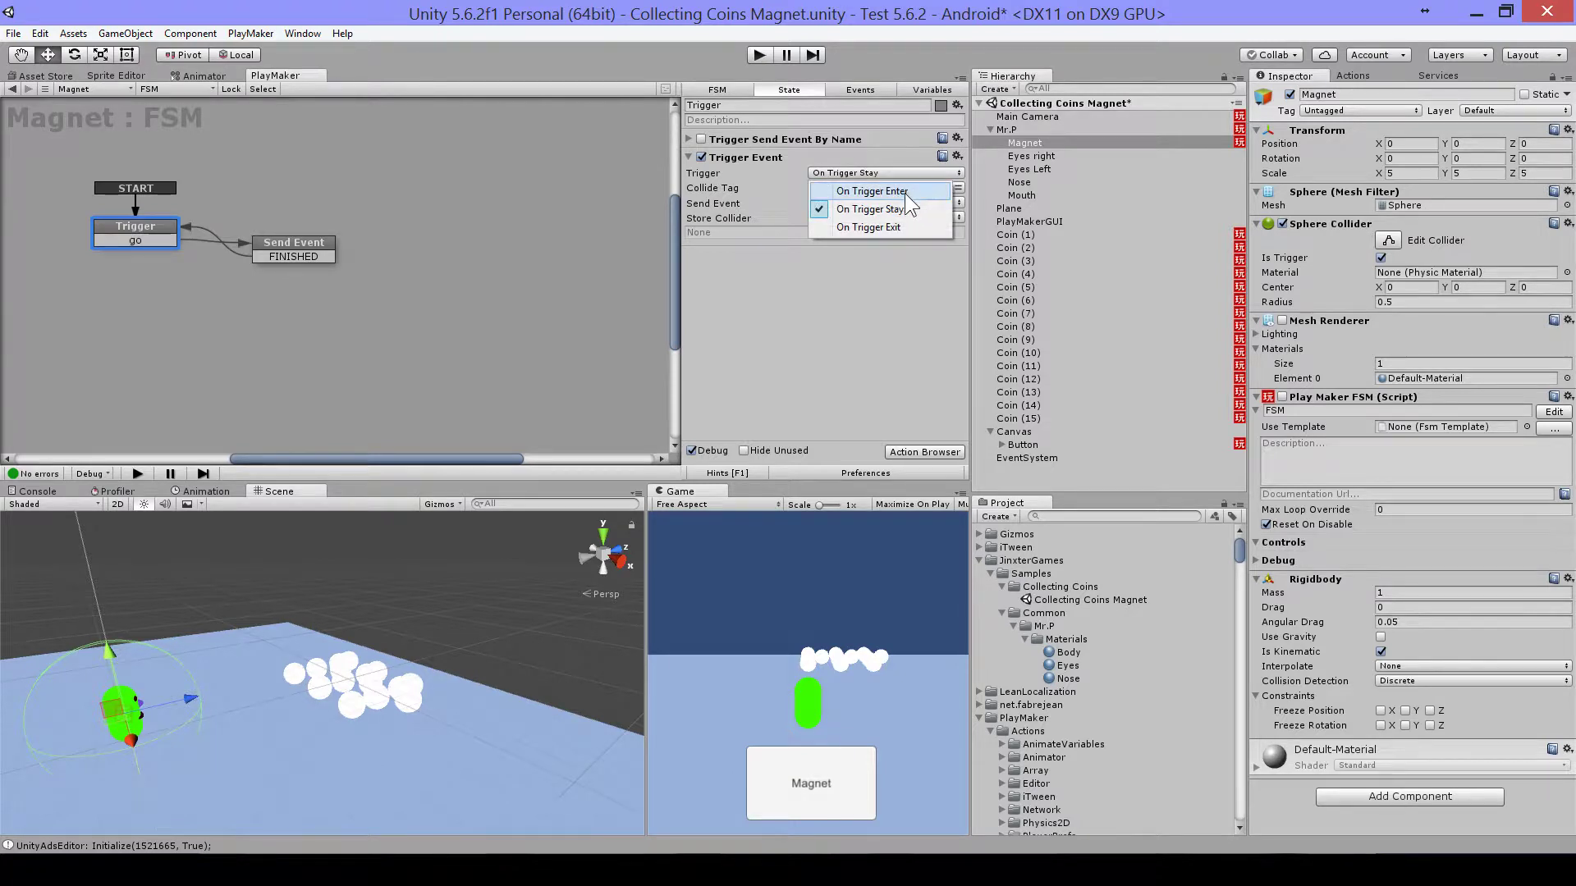
{"action": "left_click", "coordinate": [905, 190]}
{"action": "left_click", "coordinate": [759, 57]}
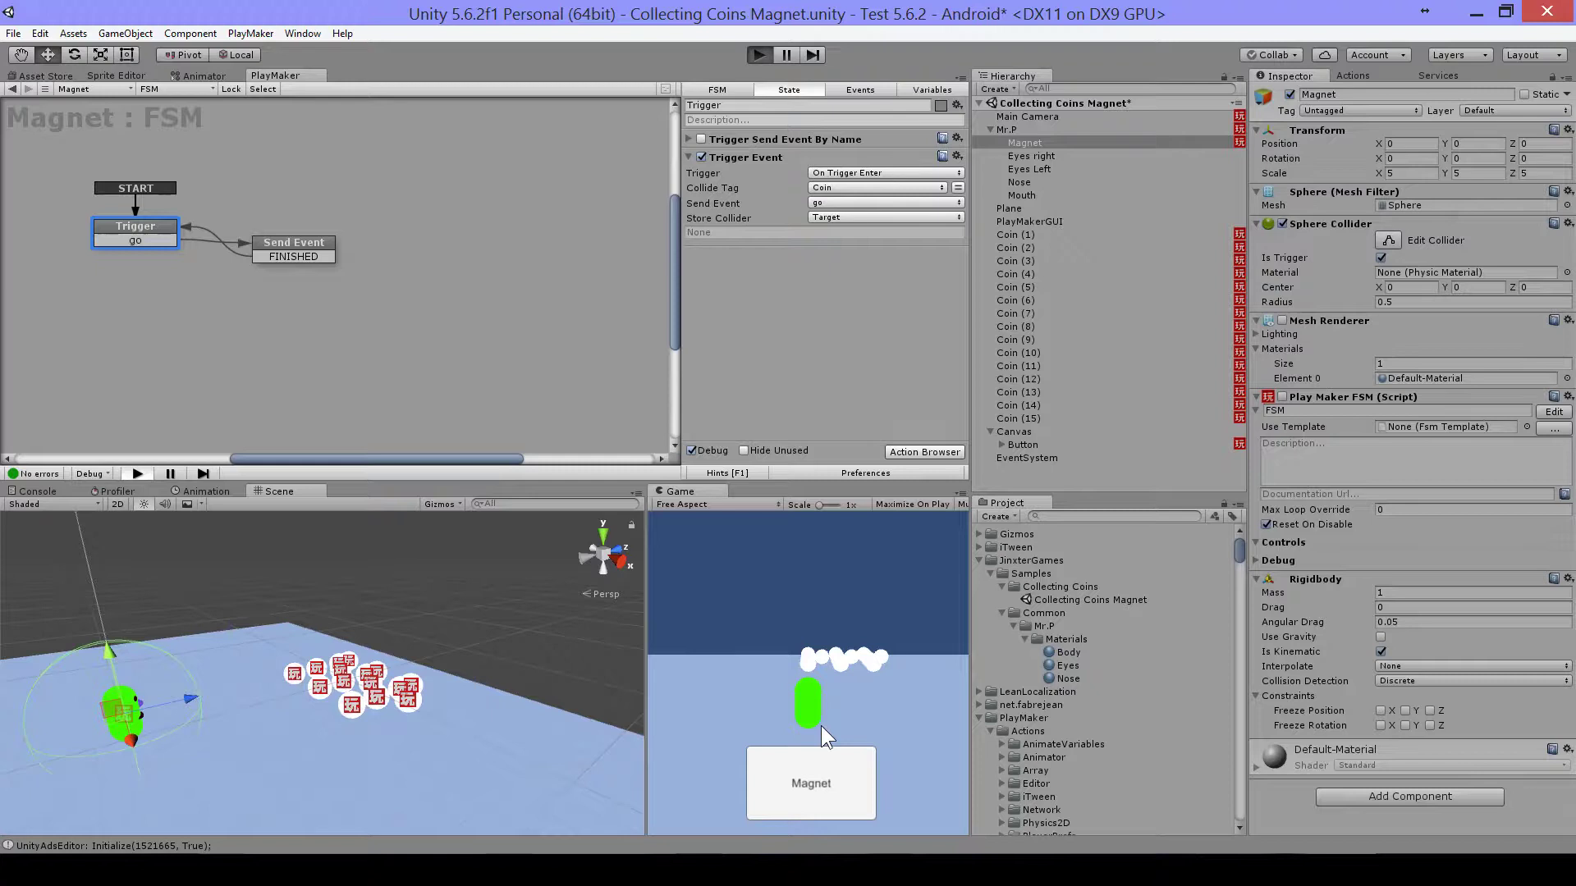
{"action": "left_click", "coordinate": [830, 793]}
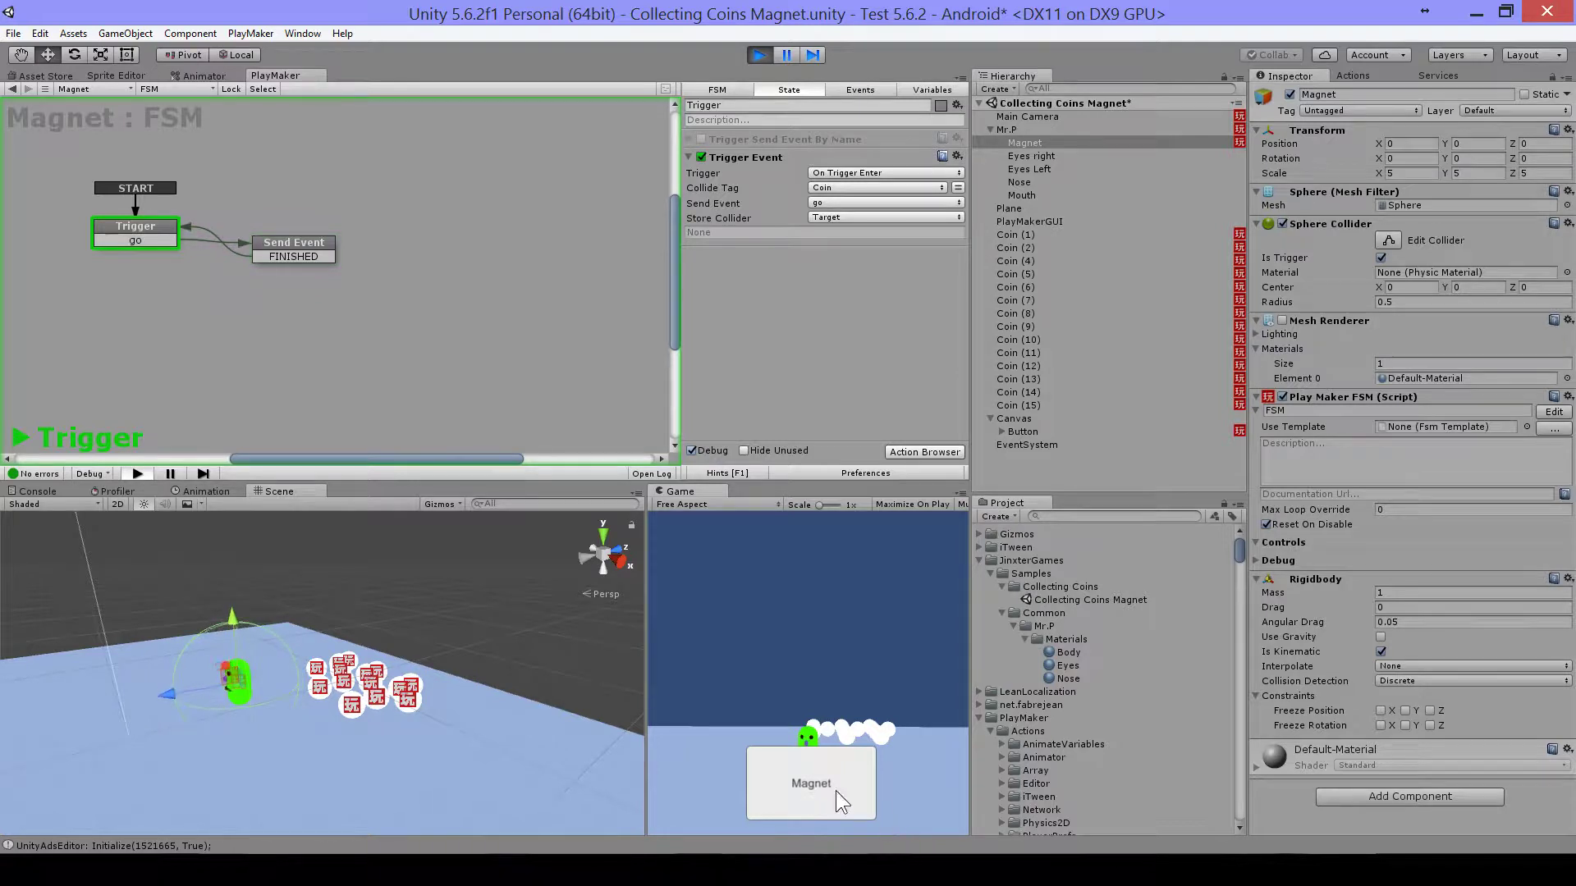
{"action": "left_click", "coordinate": [799, 782]}
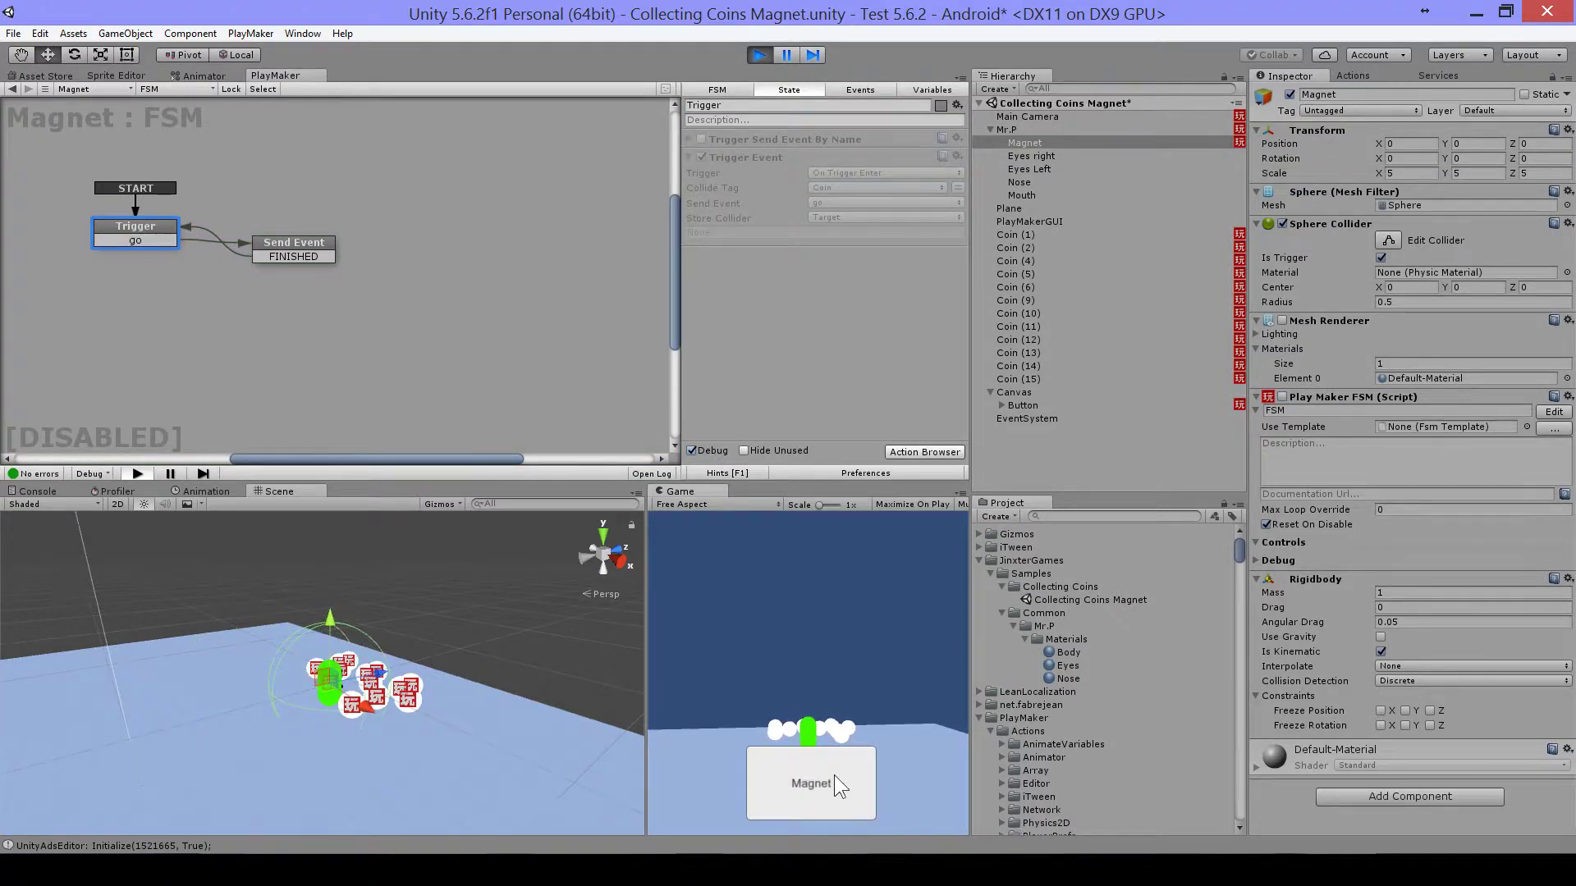
{"action": "left_click", "coordinate": [833, 773]}
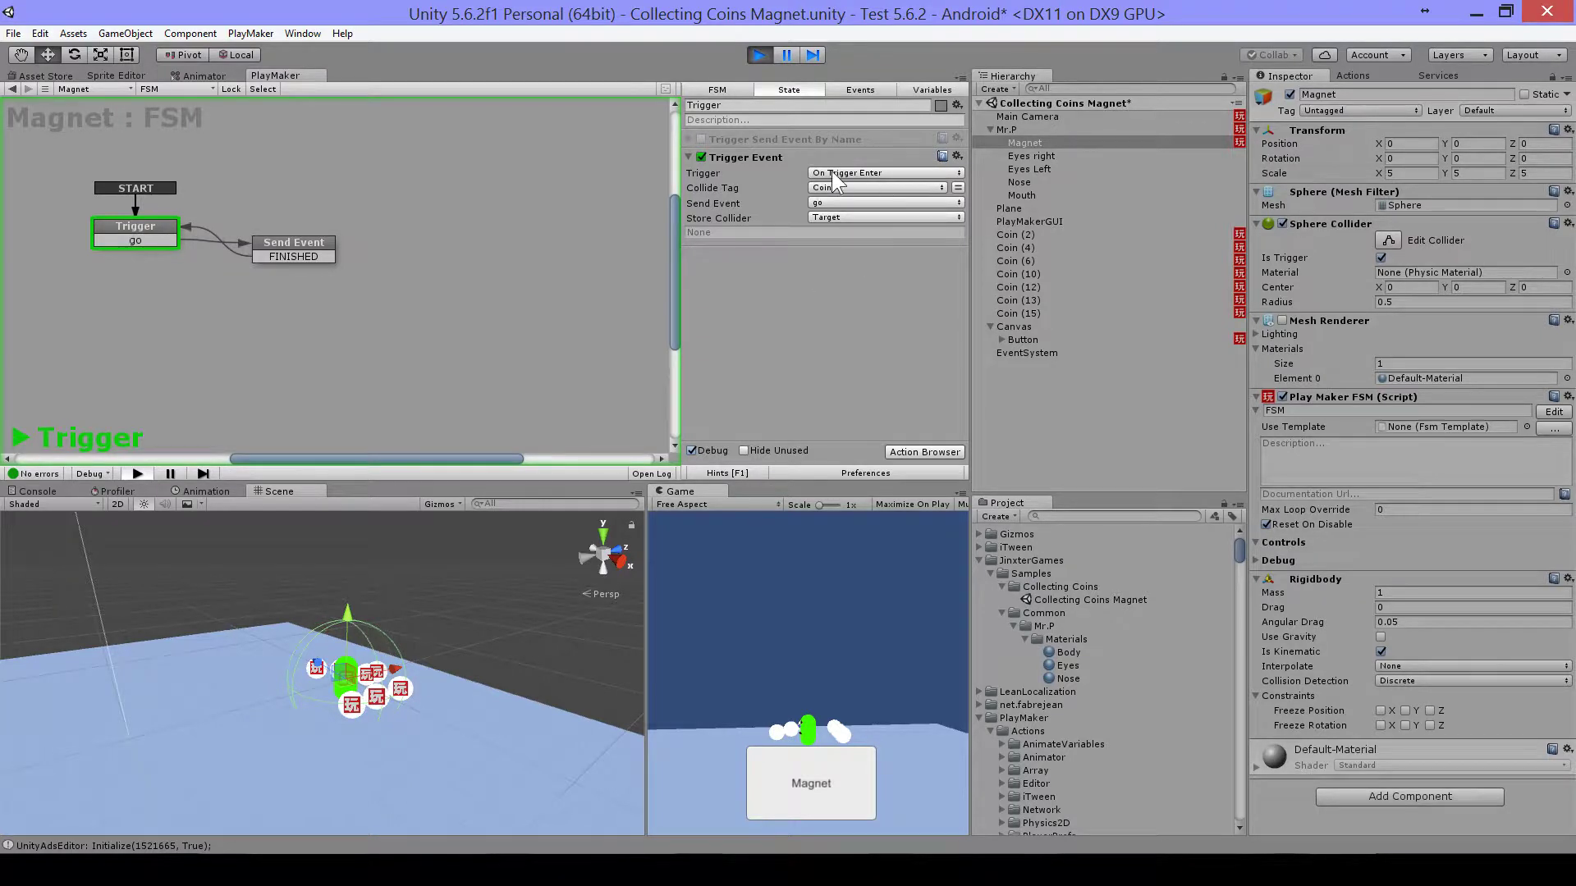
{"action": "left_click", "coordinate": [758, 55]}
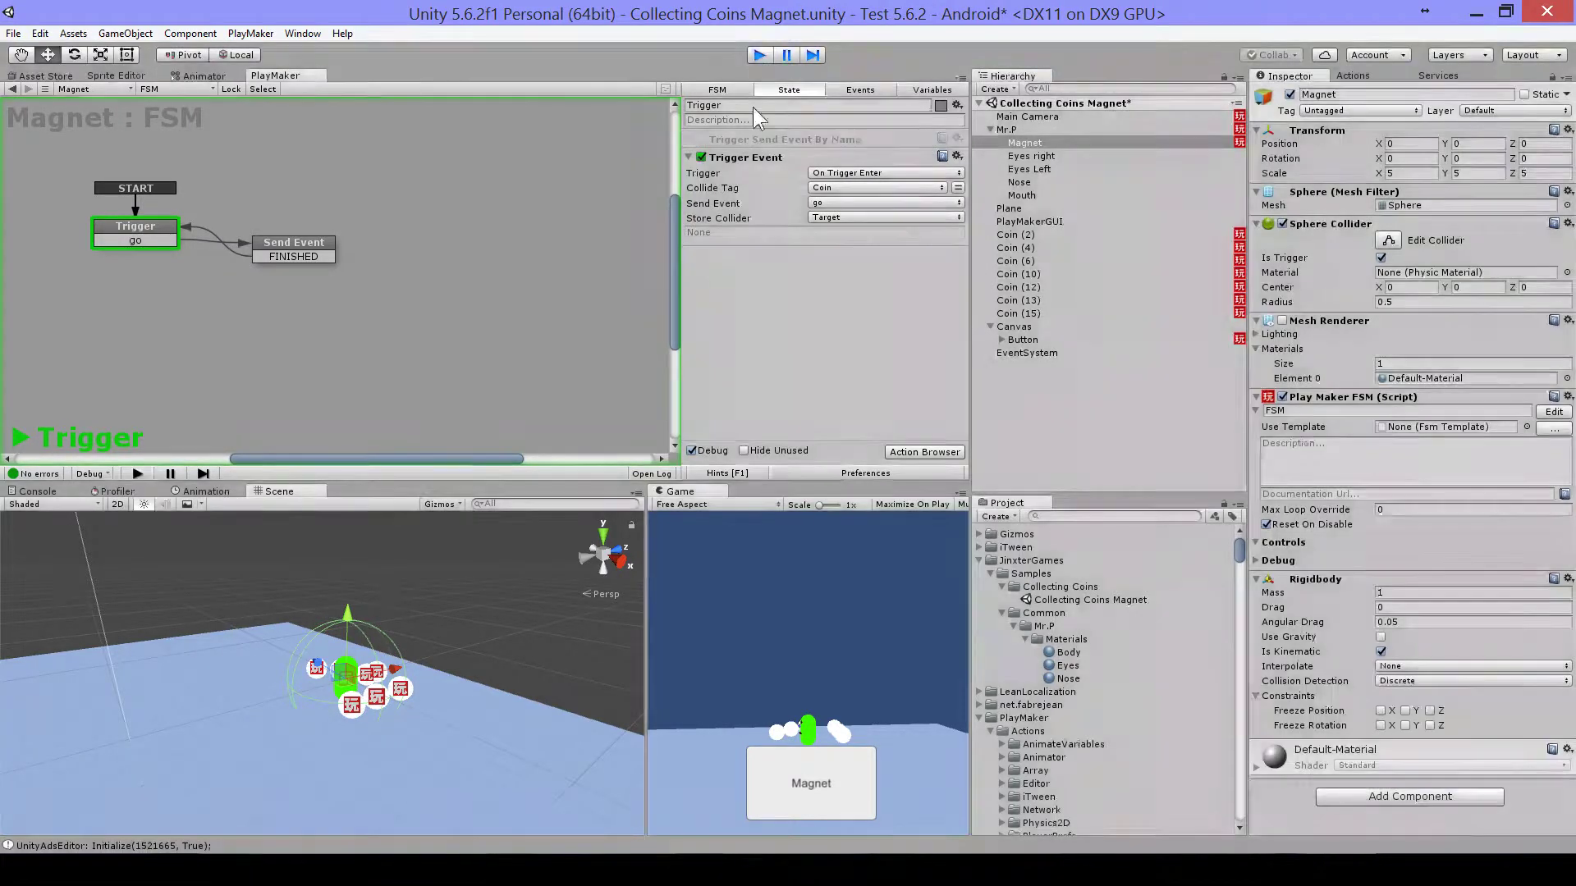
- Reselect Magnet and enable its Trigger Send Event By Name action sending Collect
{"action": "left_click", "coordinate": [1003, 130]}
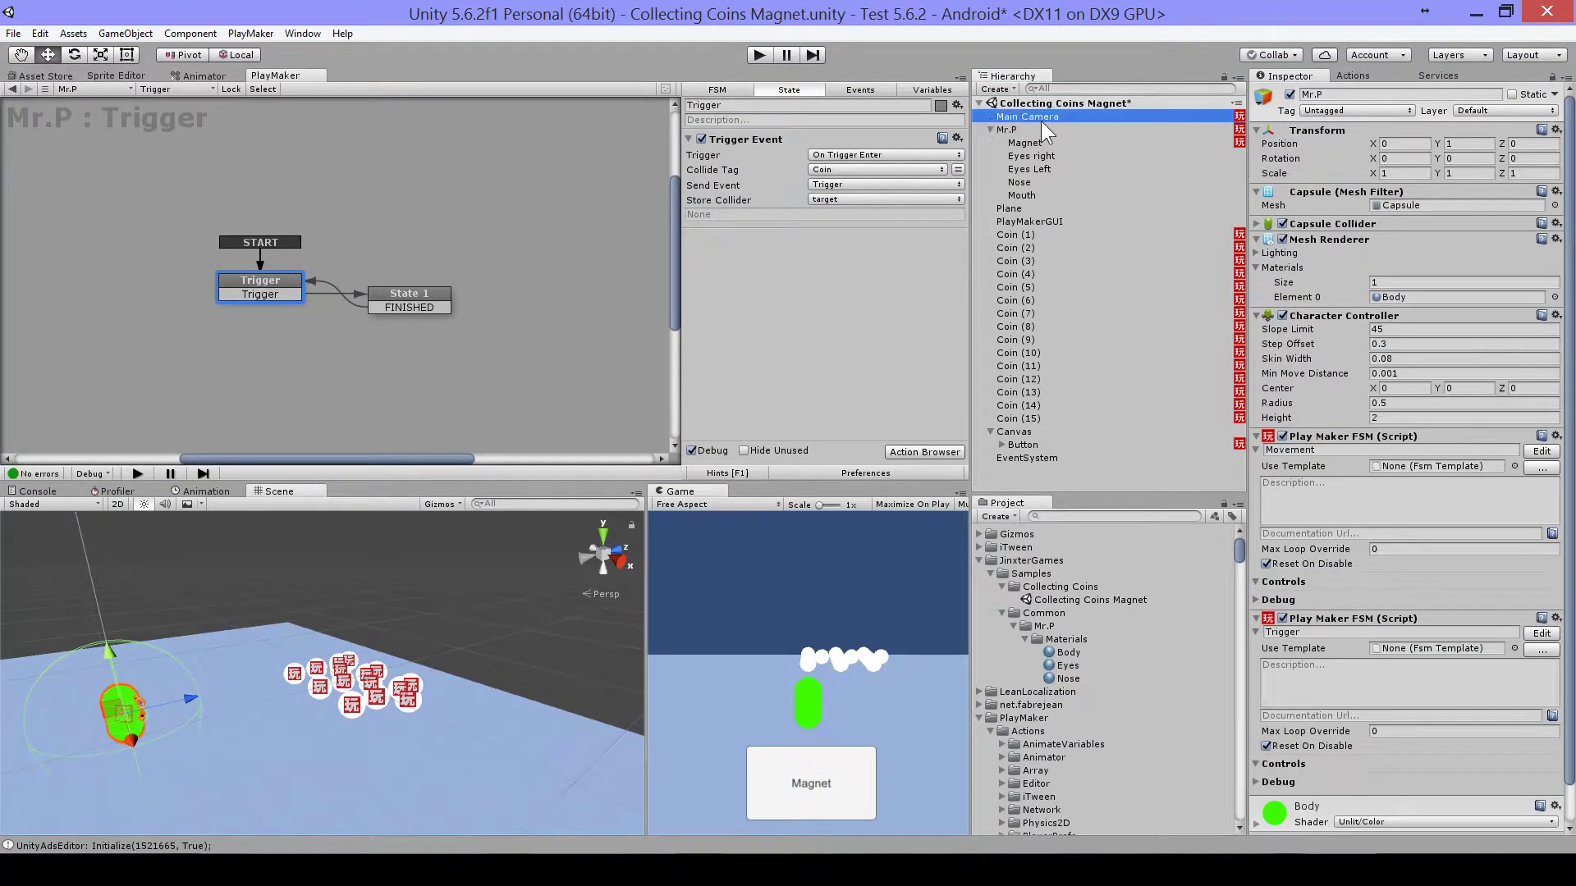
{"action": "left_click", "coordinate": [1041, 118]}
{"action": "left_click", "coordinate": [1020, 129]}
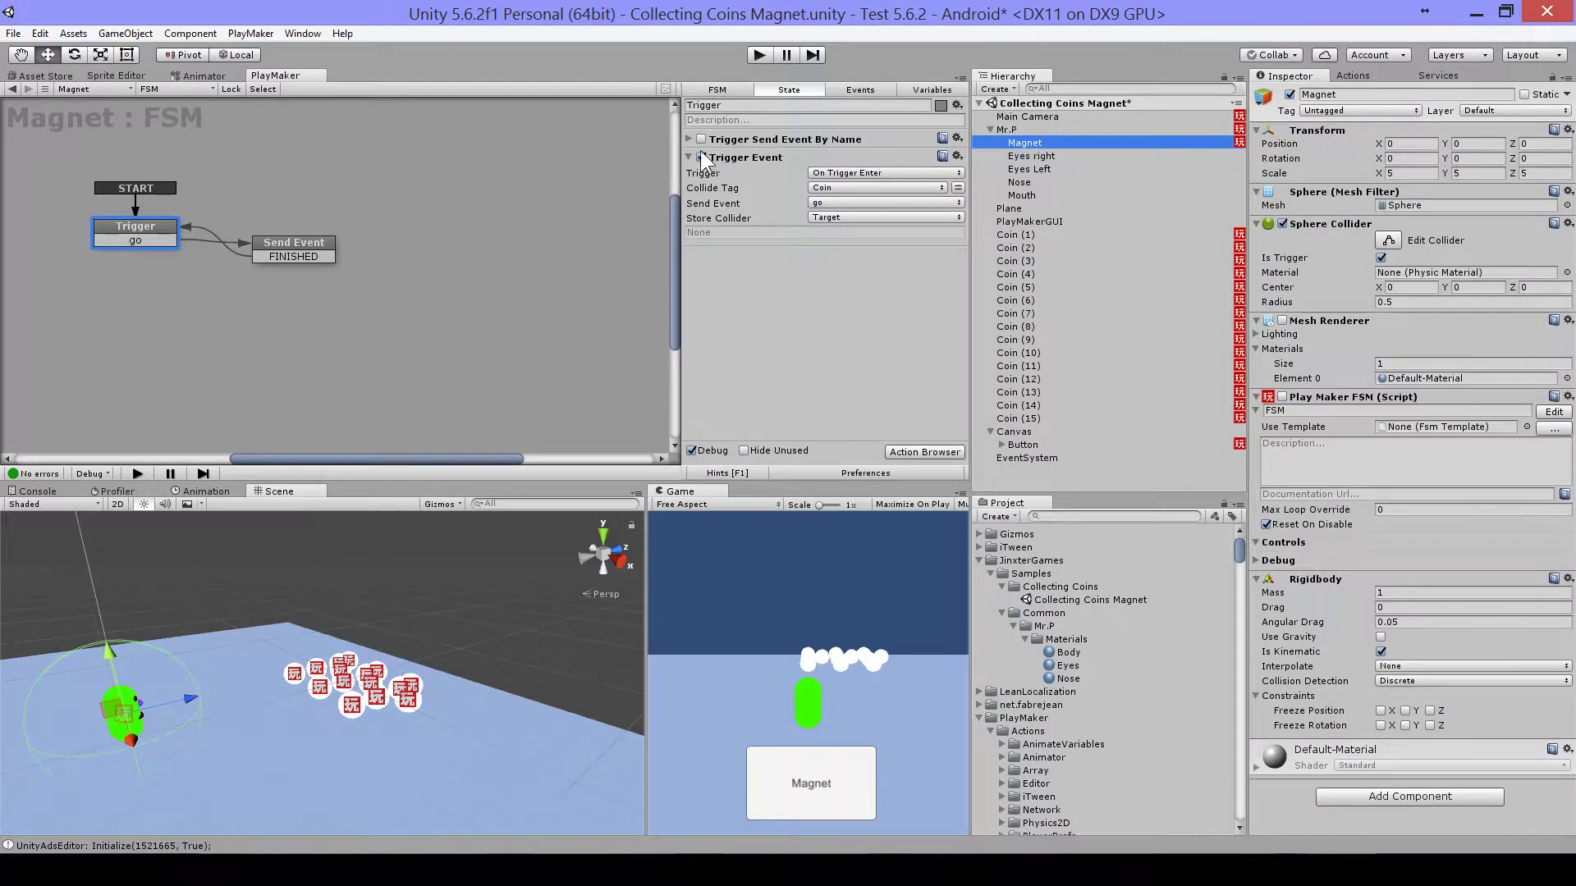
{"action": "left_click", "coordinate": [688, 156]}
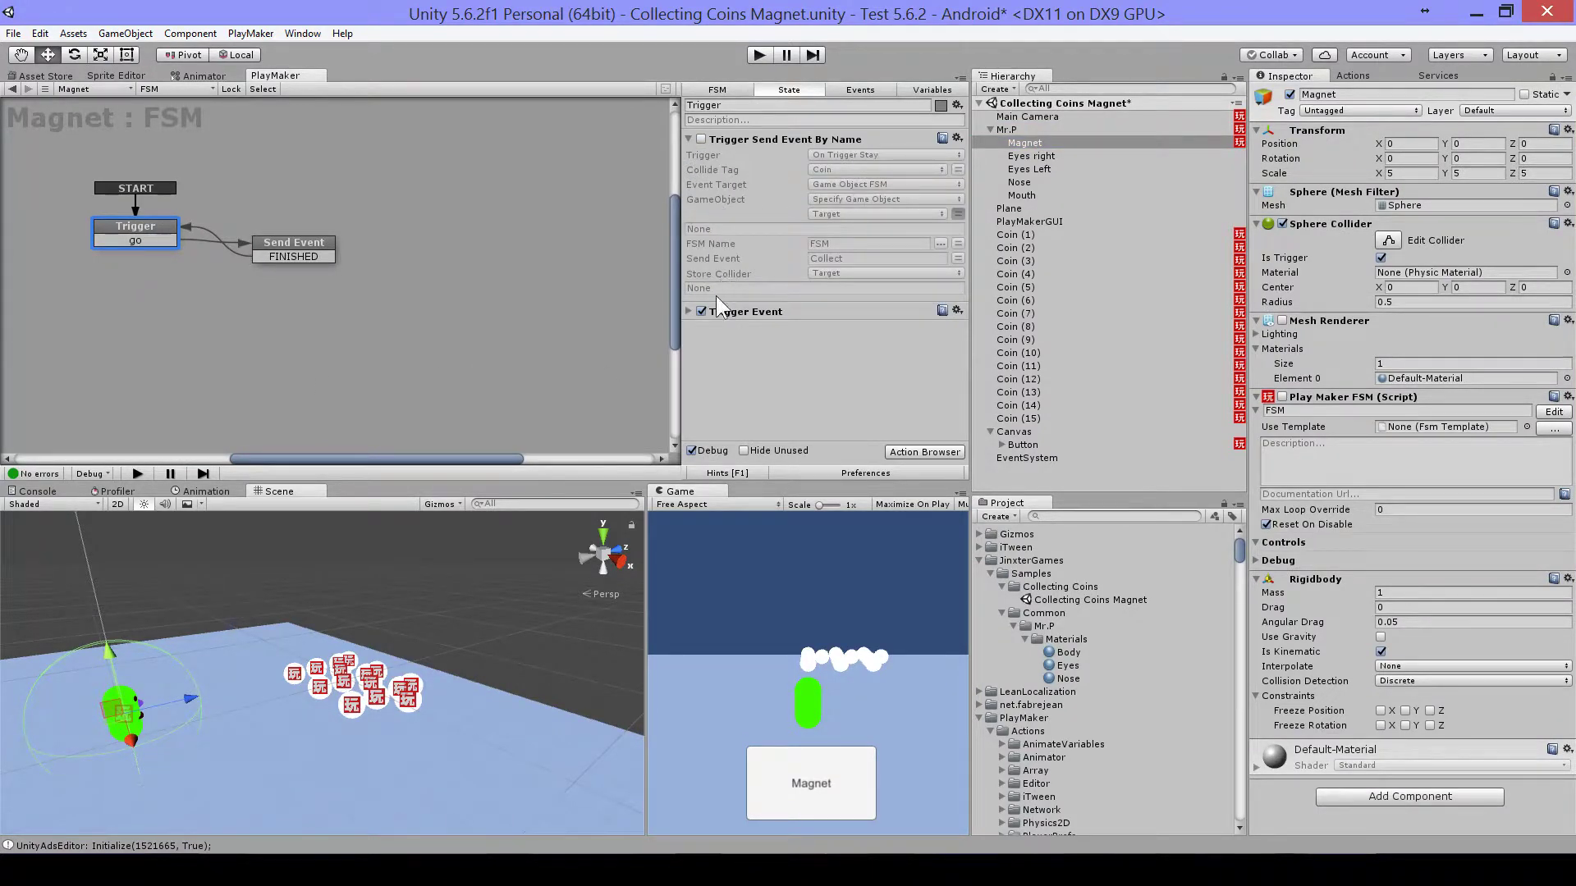
{"action": "left_click", "coordinate": [700, 138]}
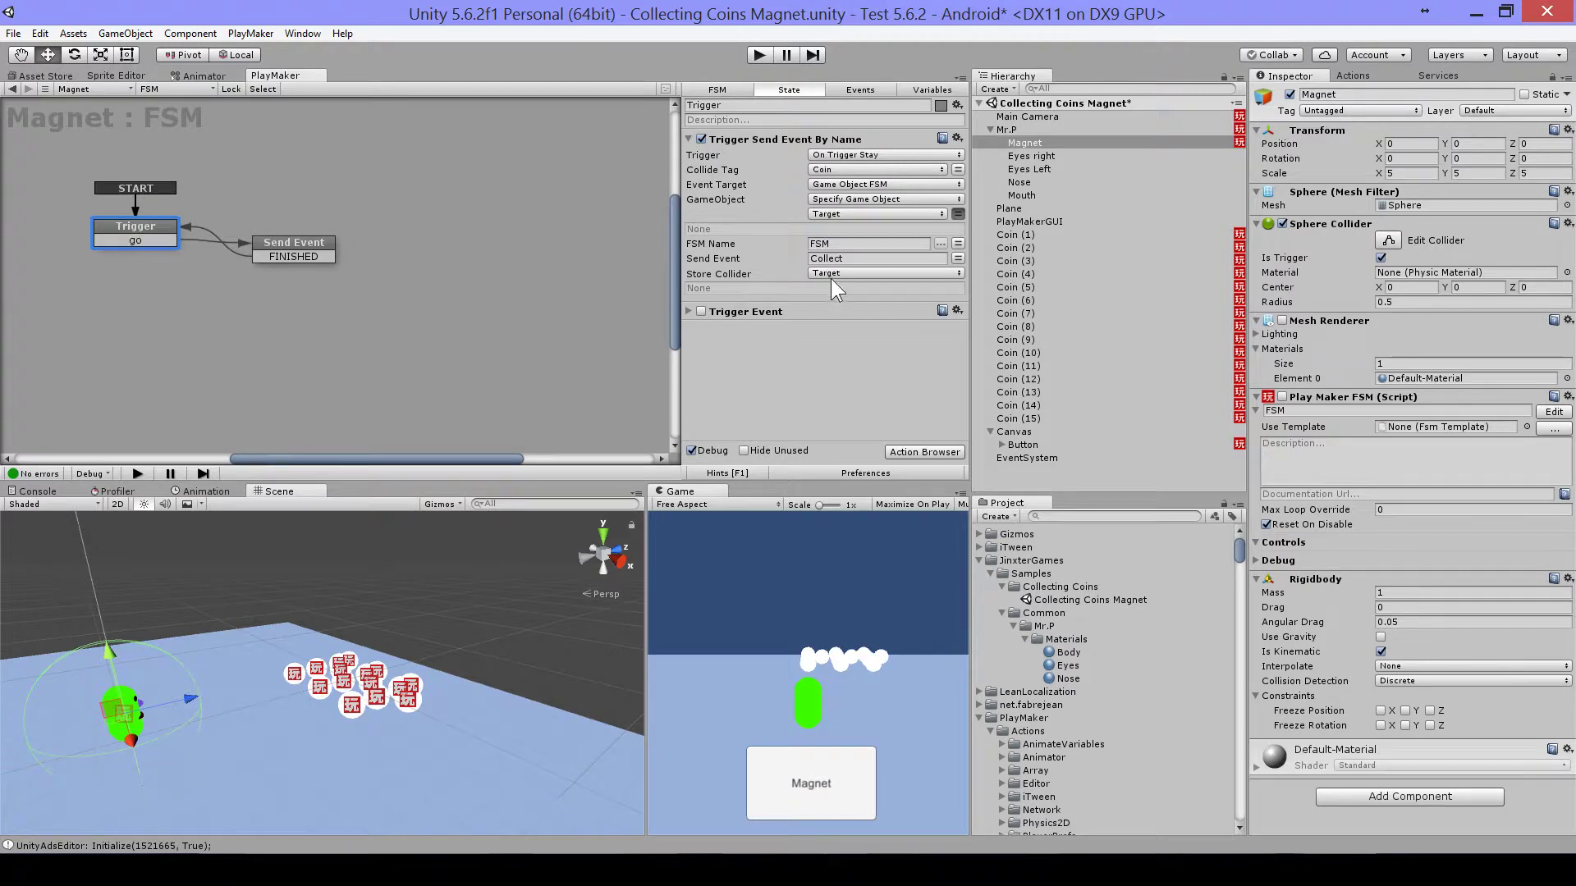
- Delete the Send Event state and its go transition
{"action": "left_click", "coordinate": [302, 244]}
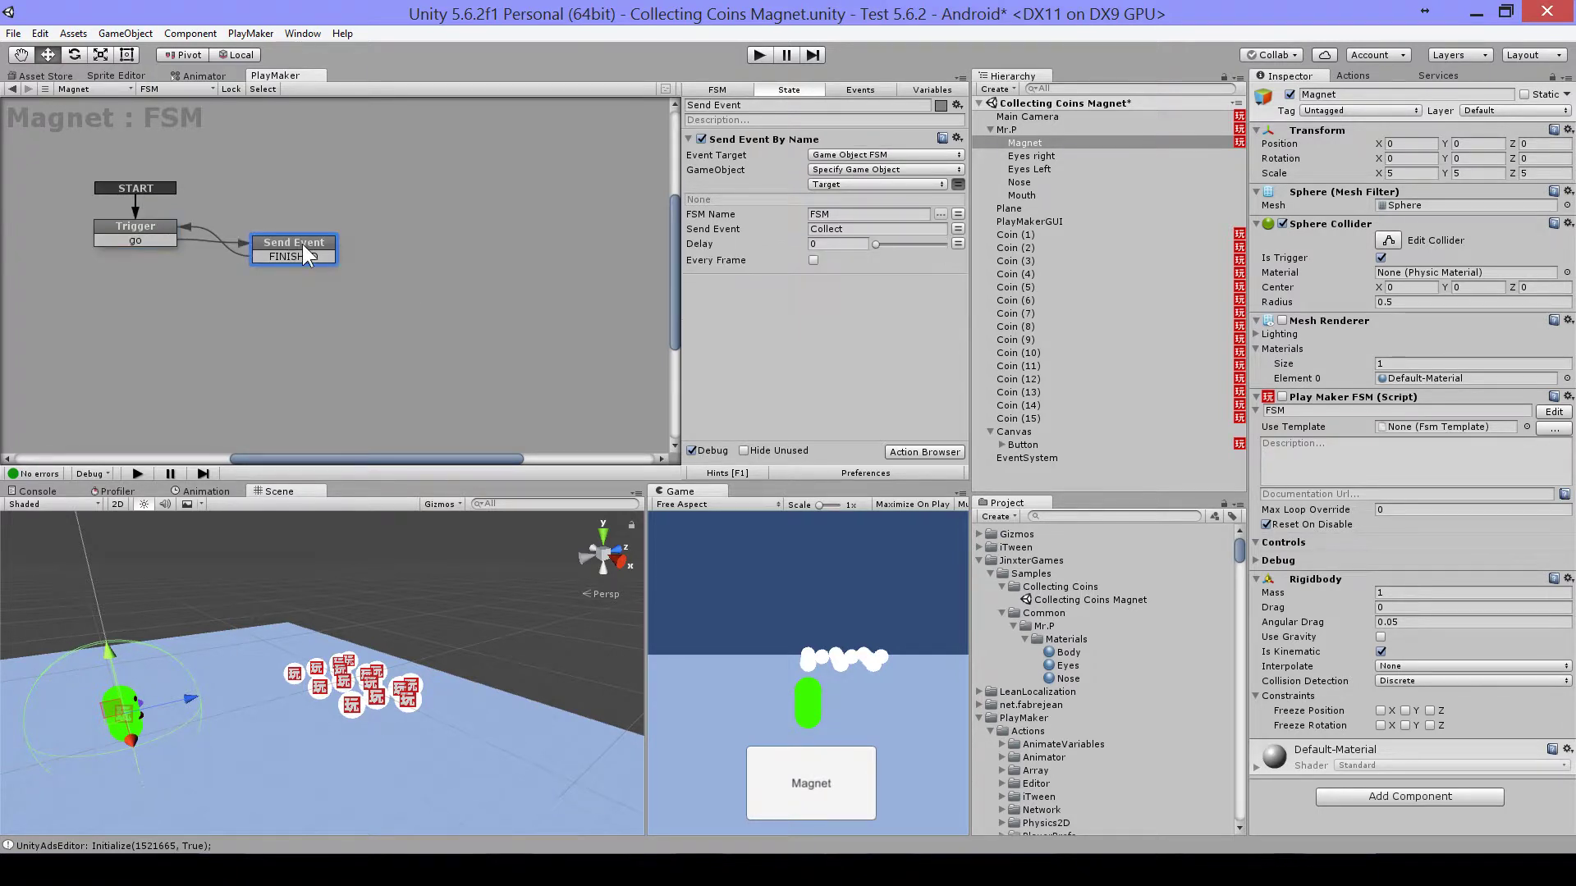
{"action": "key", "text": "Delete"}
{"action": "right_click", "coordinate": [174, 241]}
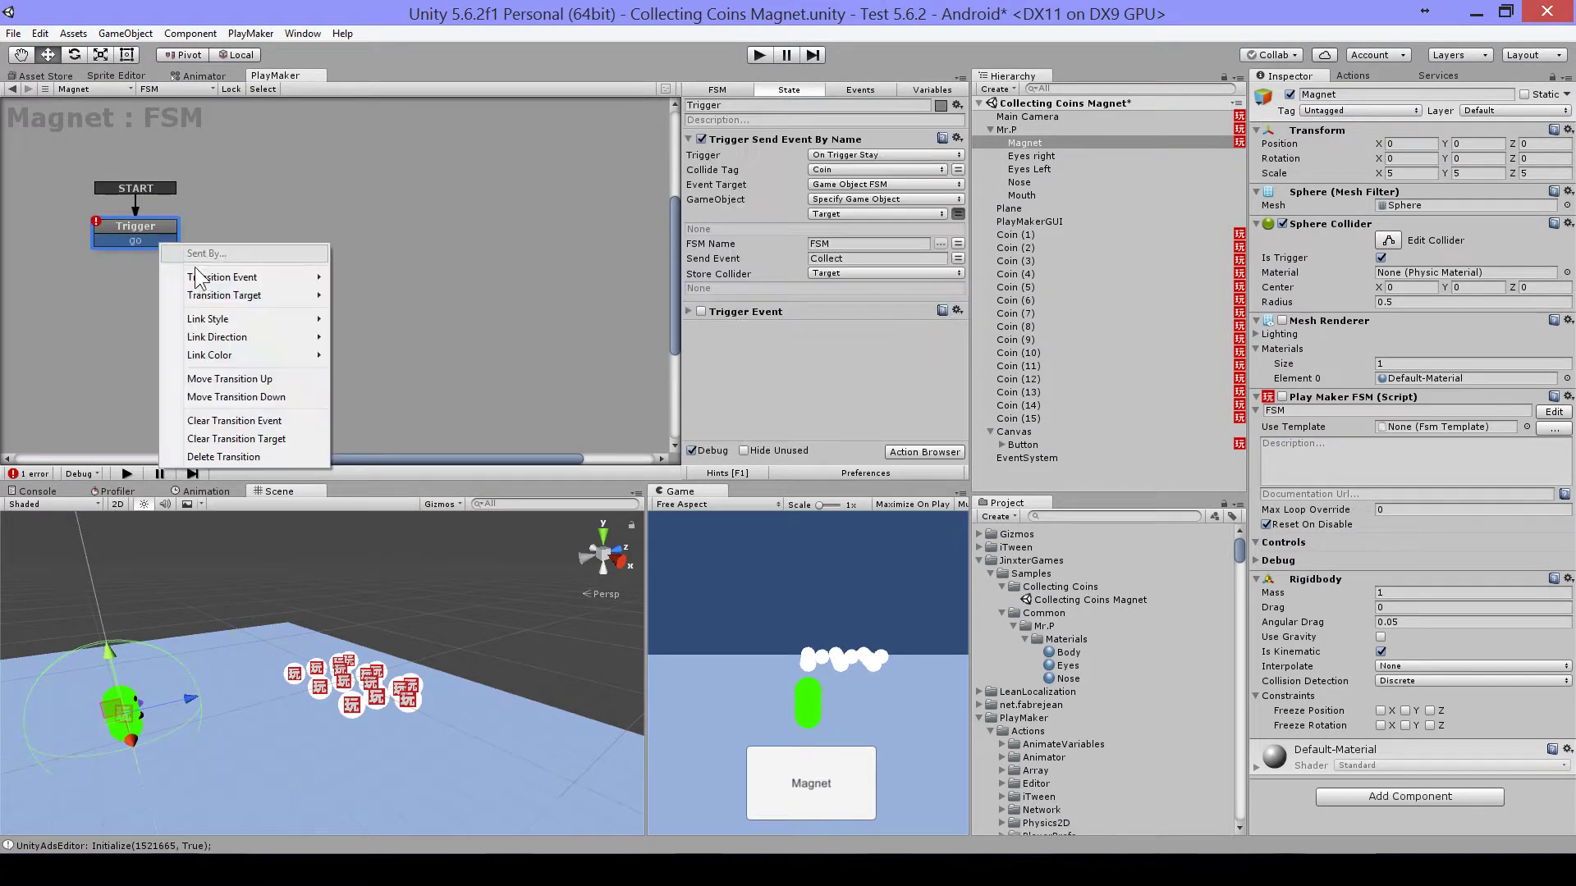
{"action": "left_click", "coordinate": [227, 463]}
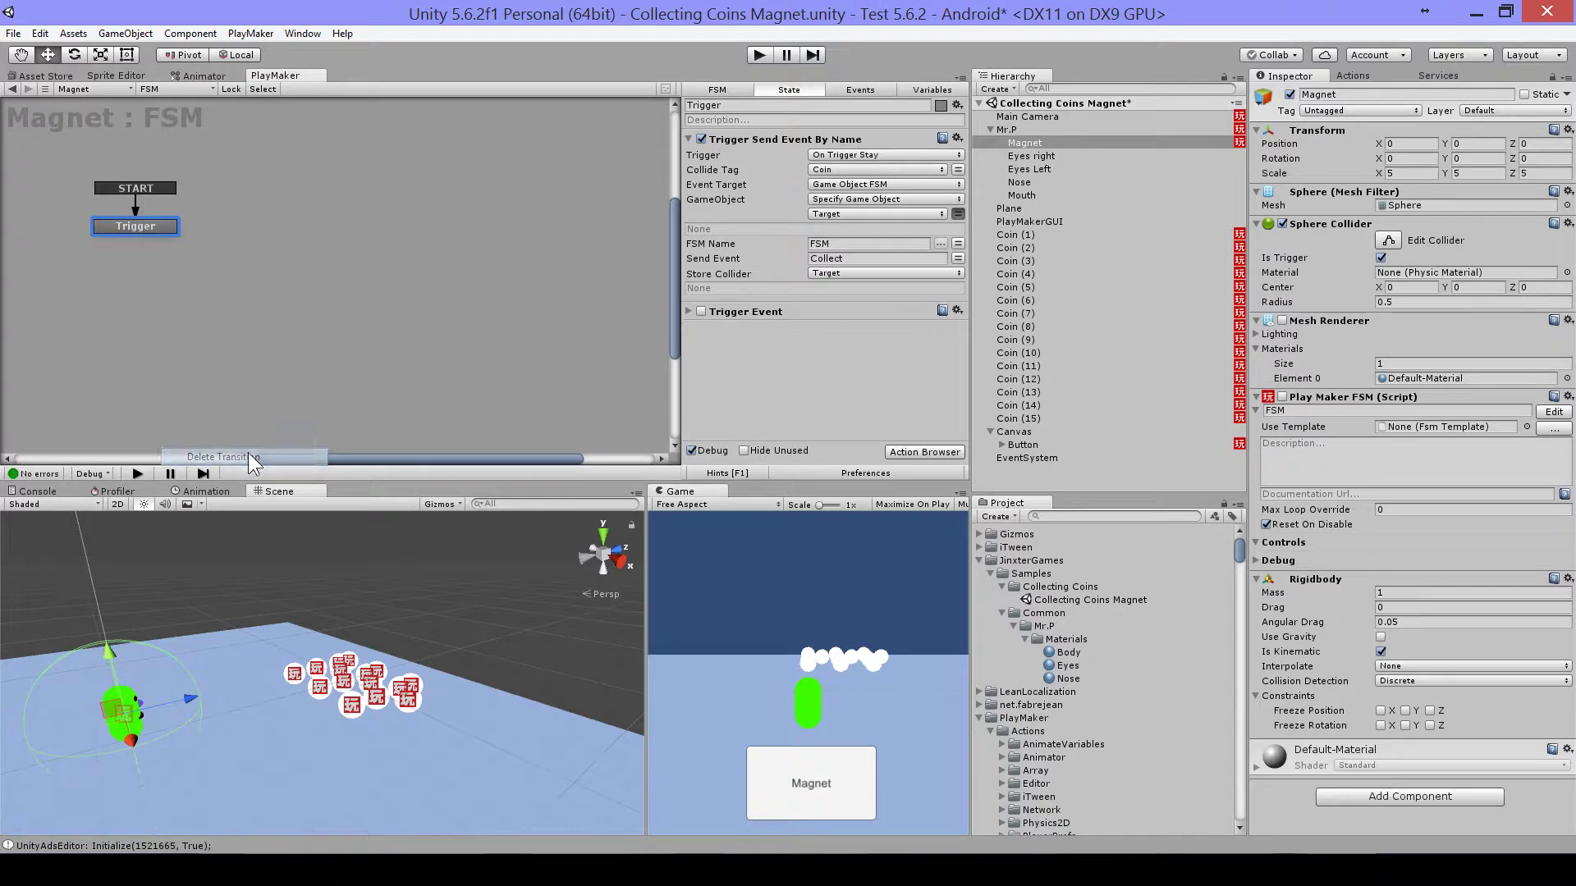
- Check the Store Collider and Target variable choices, then start a play test
{"action": "left_click", "coordinate": [882, 274]}
{"action": "left_click", "coordinate": [828, 405]}
{"action": "left_click", "coordinate": [846, 214]}
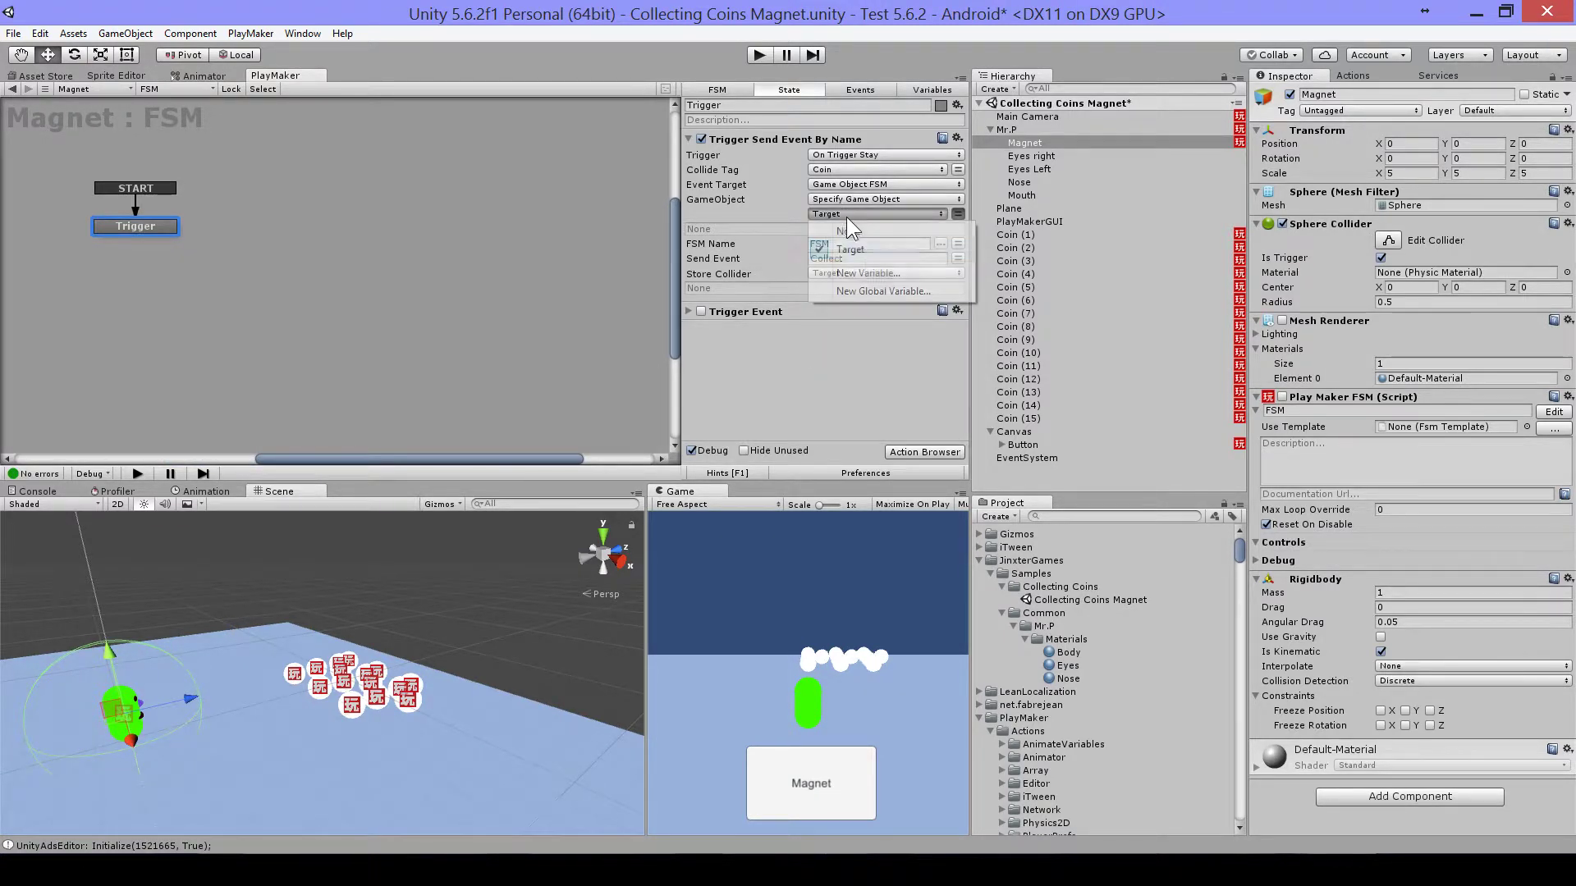
{"action": "left_click", "coordinate": [830, 406]}
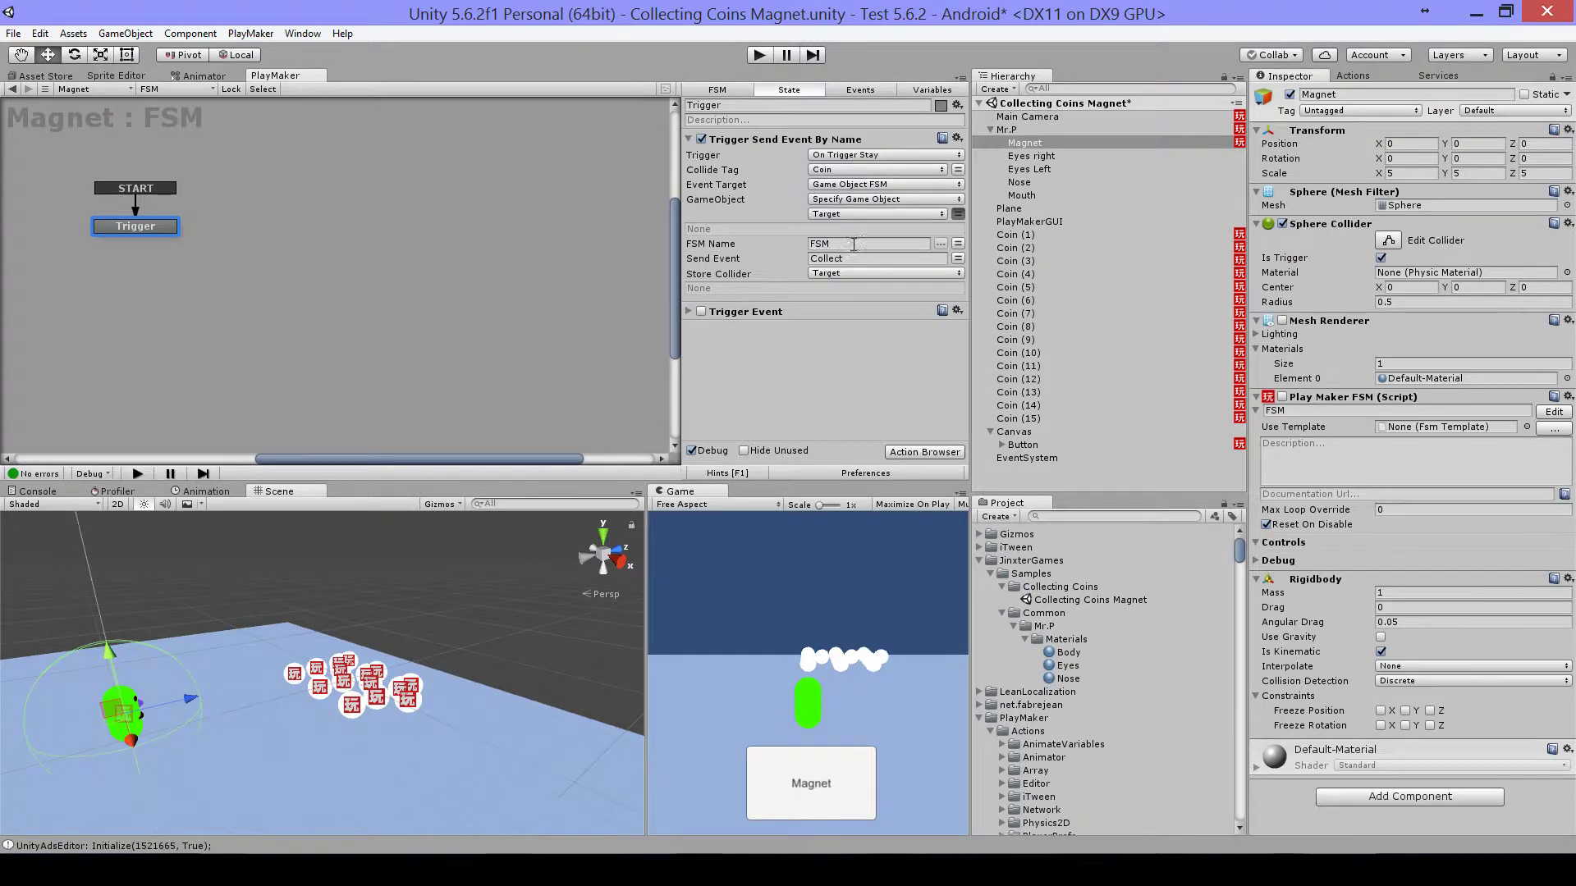
{"action": "left_click", "coordinate": [760, 54]}
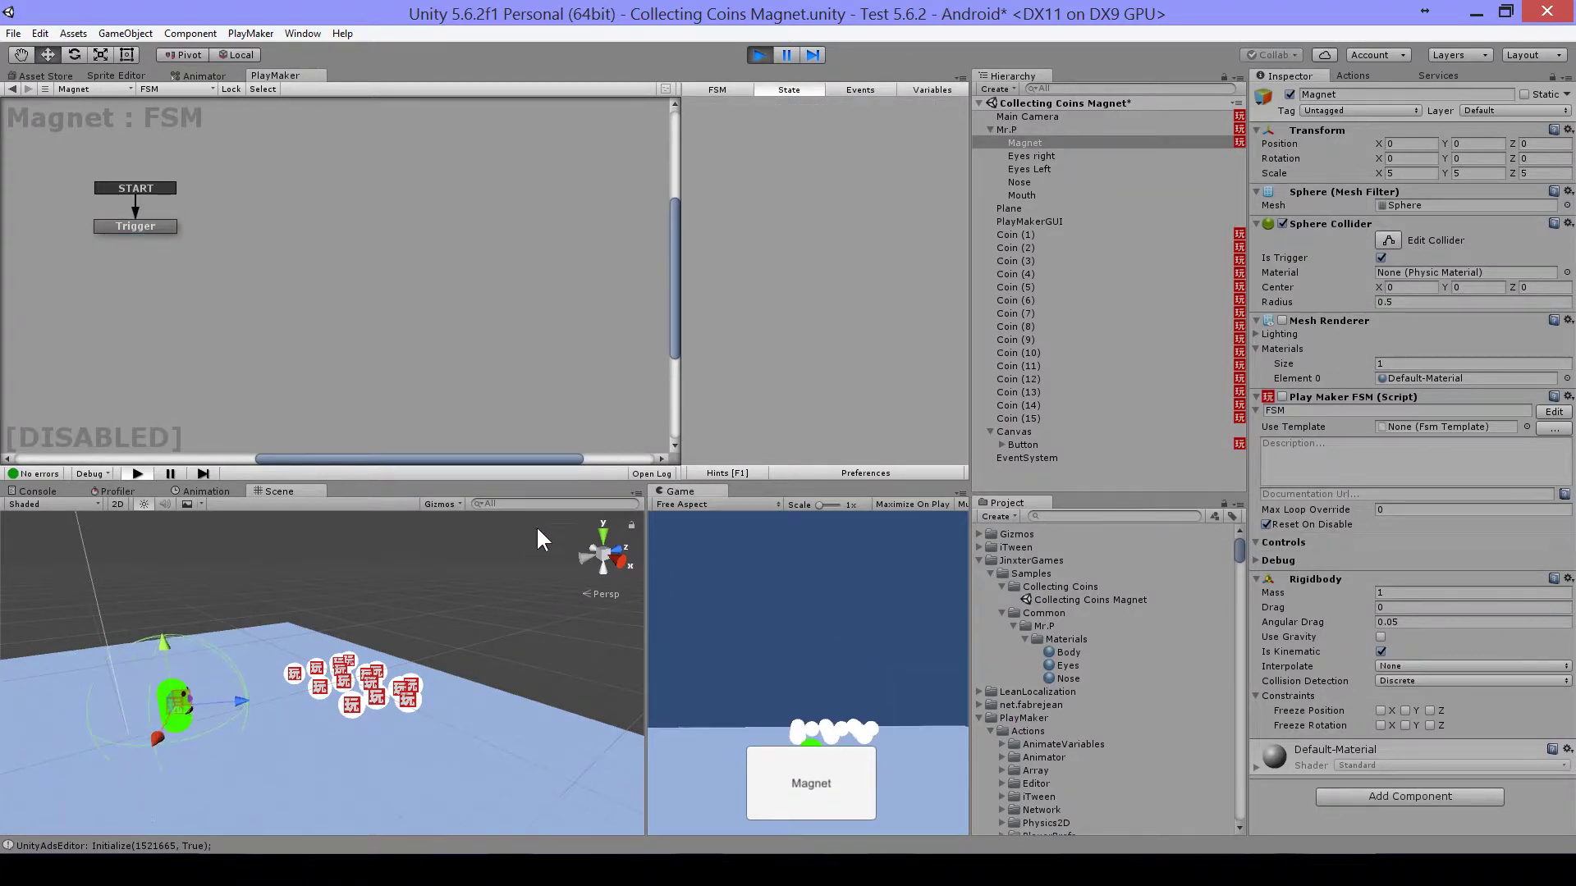
- Switch the magnet on during play to collect every coin, then stop play
{"action": "left_click", "coordinate": [809, 775]}
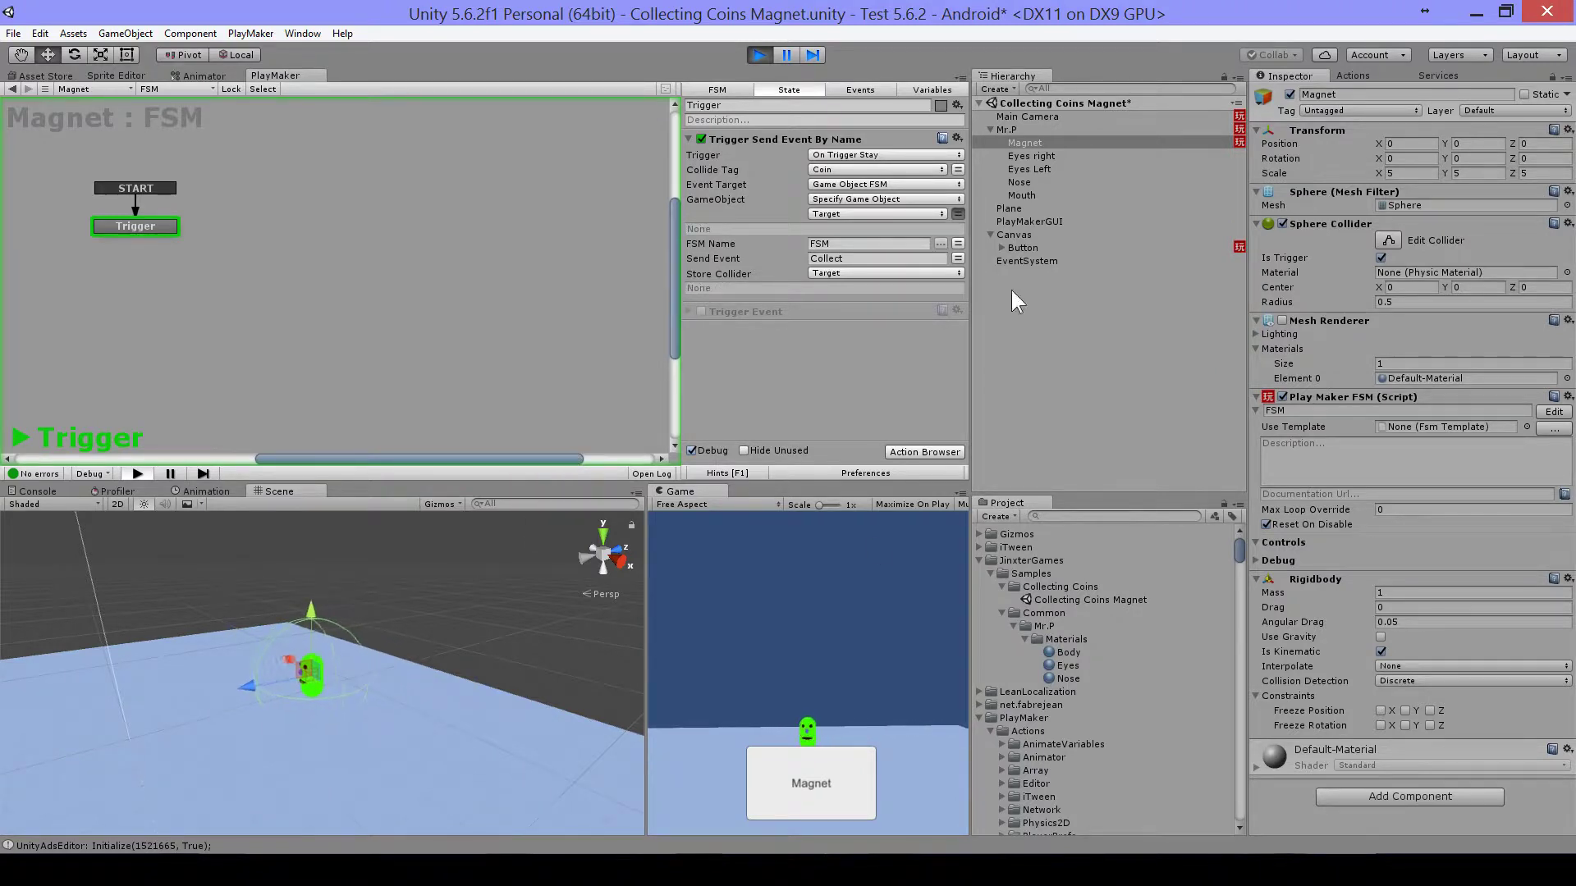
{"action": "left_click", "coordinate": [758, 54]}
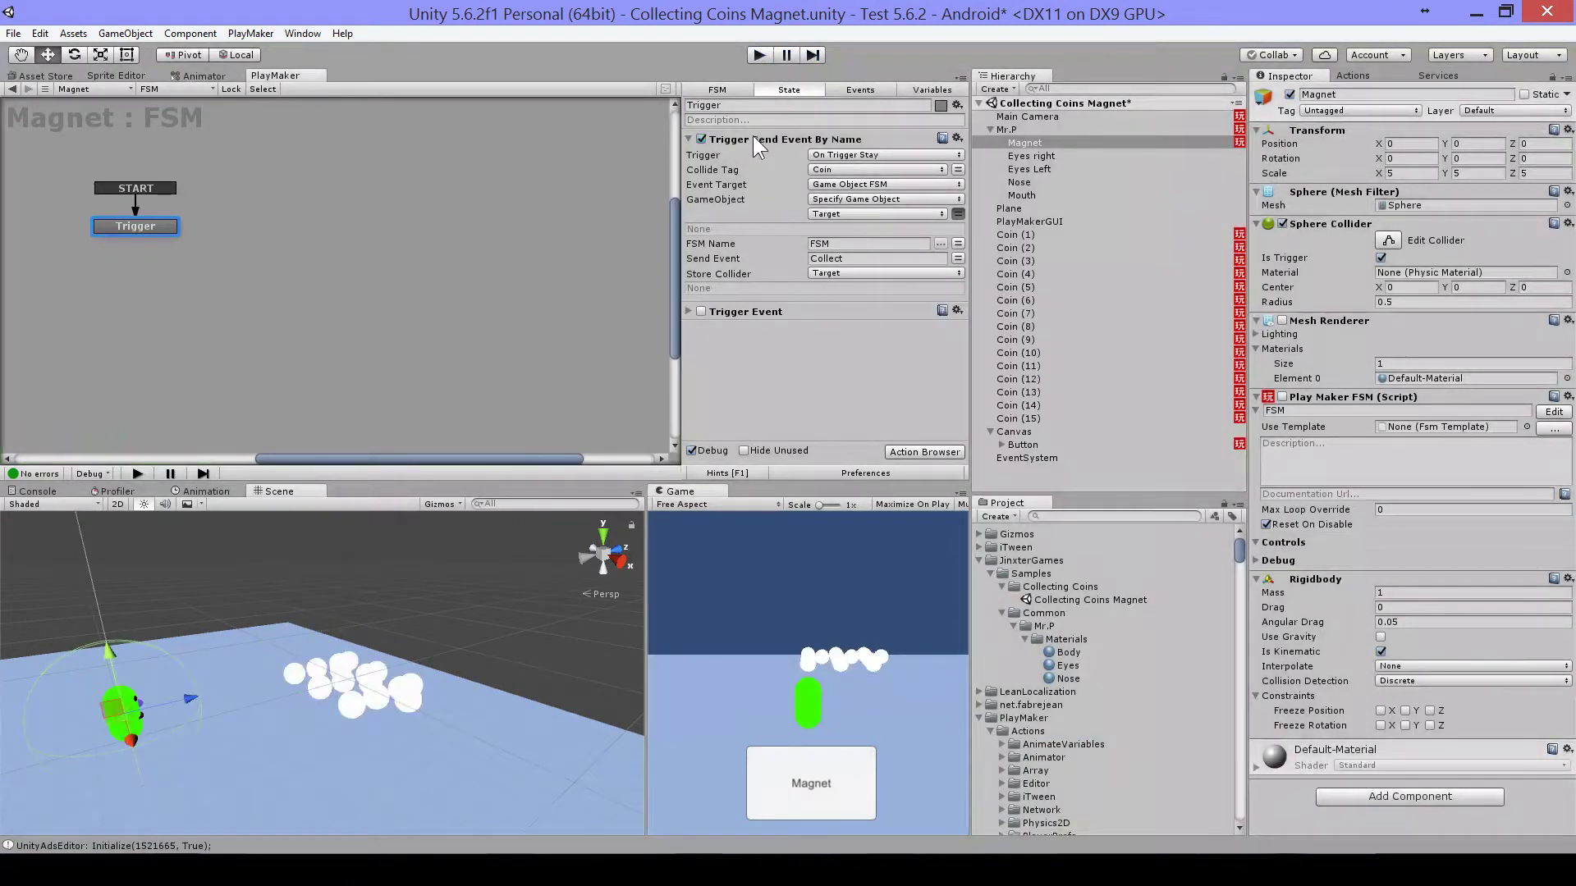